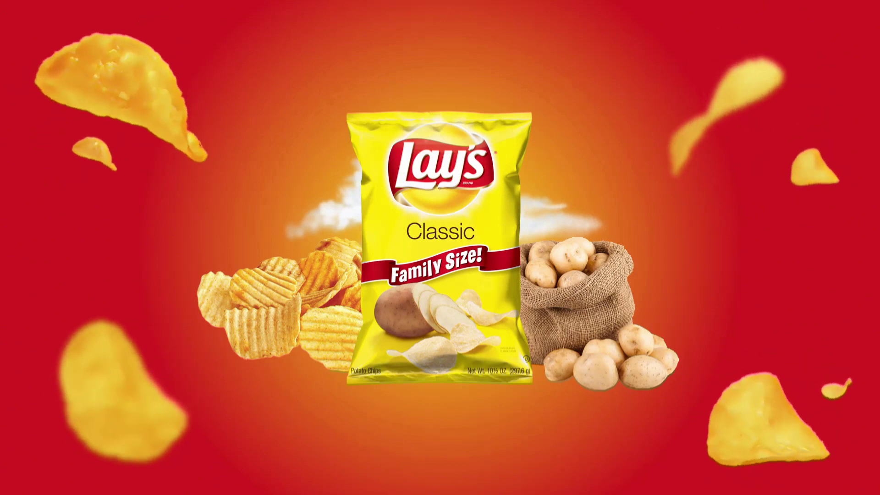
# Exit the slide show and return to the editing view with slide 2 showing.
pyautogui.press('Escape')
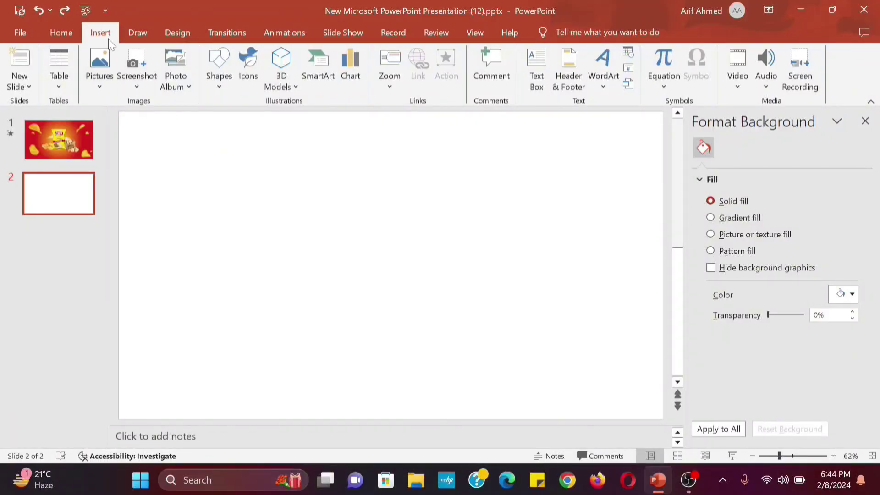
# Insert the Lay's bag, wavy chips and potato sack pictures from the device.
pyautogui.click(99, 74)
pyautogui.click(132, 117)
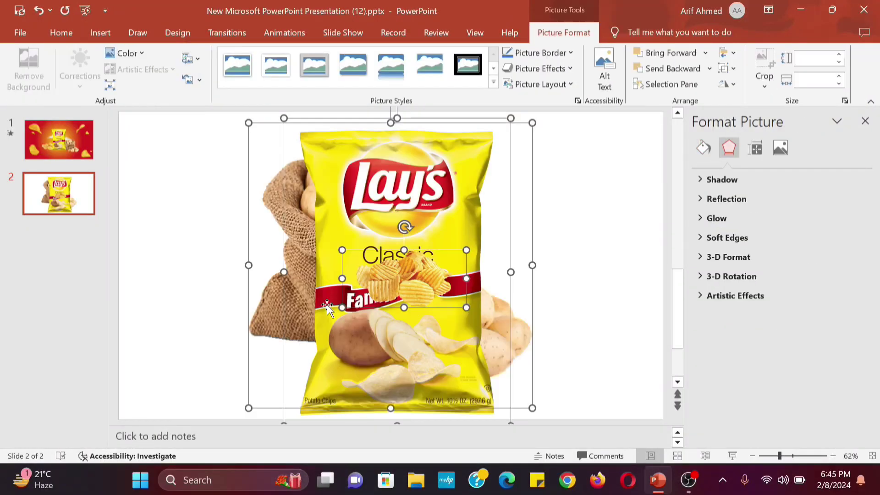
pyautogui.click(192, 268)
# Move the chips to the lower left and shrink the potato sack at lower right.
pyautogui.click(408, 338)
pyautogui.moveTo(402, 293); pyautogui.dragTo(228, 338)
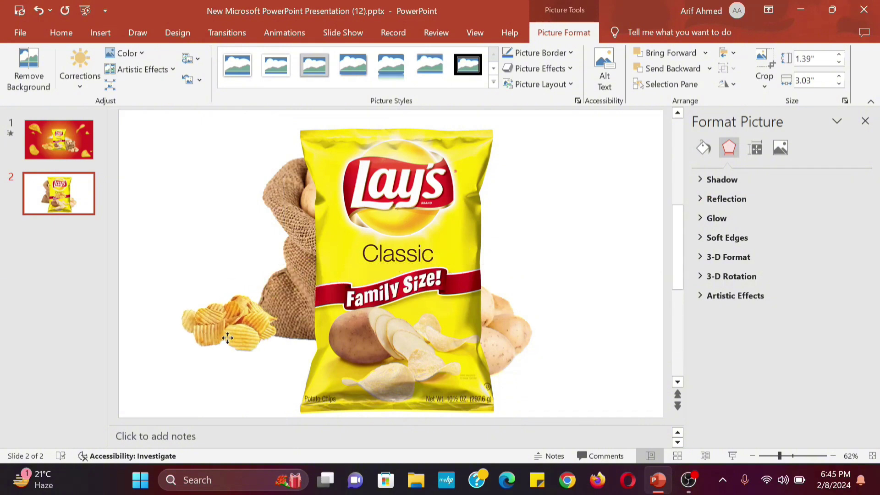
pyautogui.moveTo(269, 265); pyautogui.dragTo(529, 348)
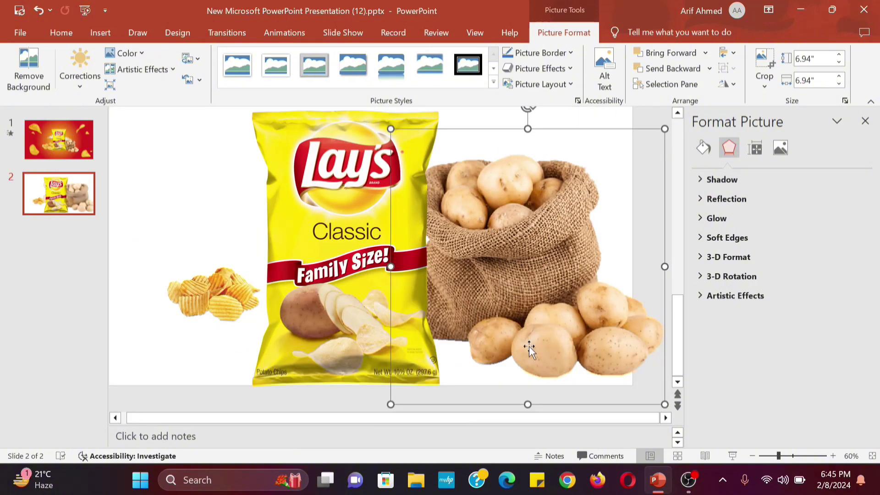
pyautogui.moveTo(664, 403); pyautogui.dragTo(568, 298)
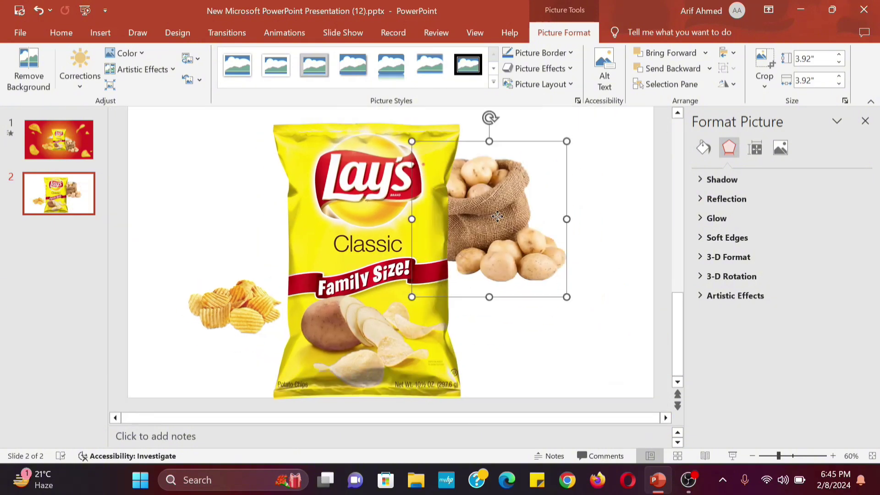
pyautogui.moveTo(527, 257); pyautogui.dragTo(585, 325)
# Shrink the Lay's bag picture and centre it between the chips and sack.
pyautogui.moveTo(416, 277); pyautogui.dragTo(440, 272)
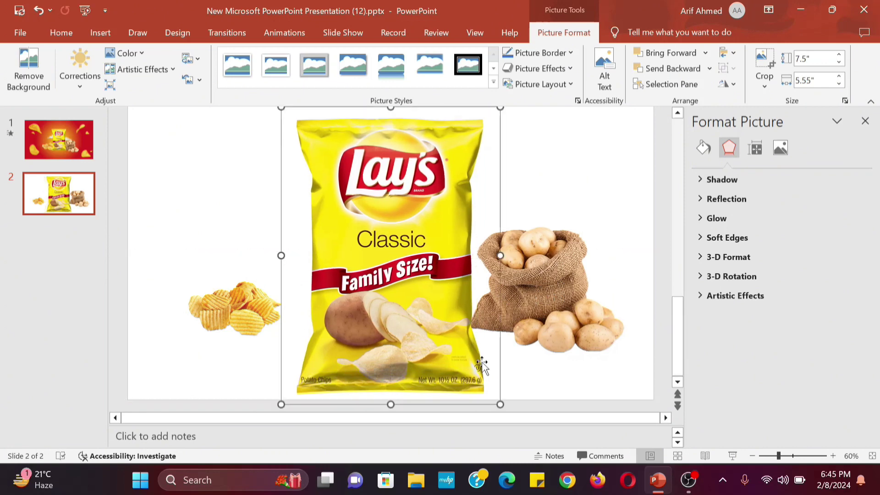
pyautogui.moveTo(500, 405); pyautogui.dragTo(422, 334)
pyautogui.moveTo(400, 276)
pyautogui.mouseDown()
pyautogui.moveTo(426, 304)
pyautogui.moveTo(420, 308)
pyautogui.mouseUp()
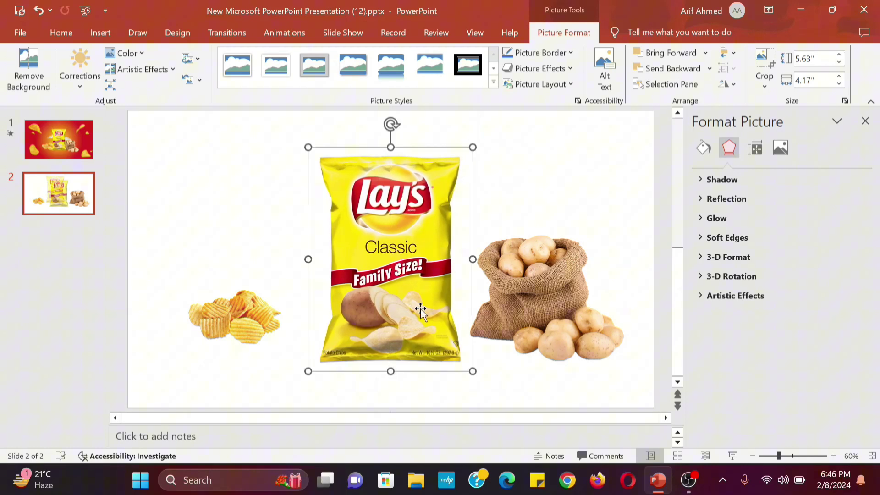
# Enlarge the chips picture and overlap it with the bag's left side.
pyautogui.click(238, 300)
pyautogui.moveTo(247, 316); pyautogui.dragTo(275, 315)
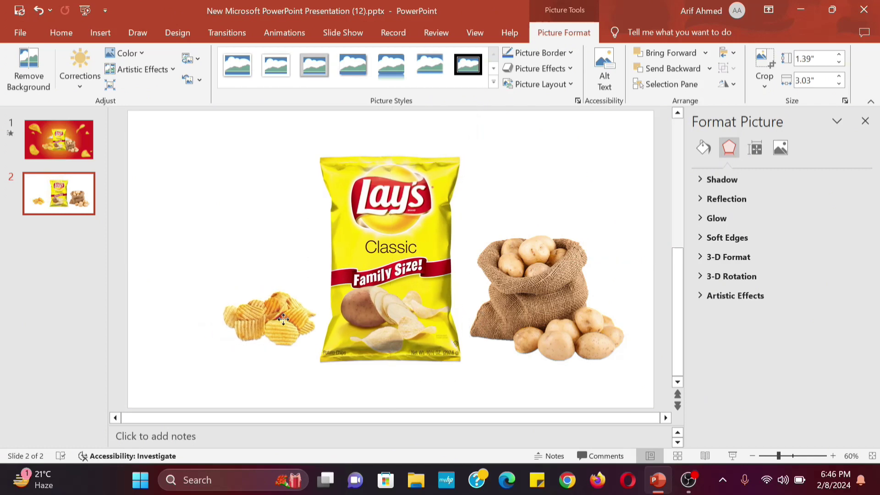
pyautogui.moveTo(317, 339)
pyautogui.mouseDown()
pyautogui.moveTo(339, 359)
pyautogui.moveTo(398, 376)
pyautogui.mouseUp()
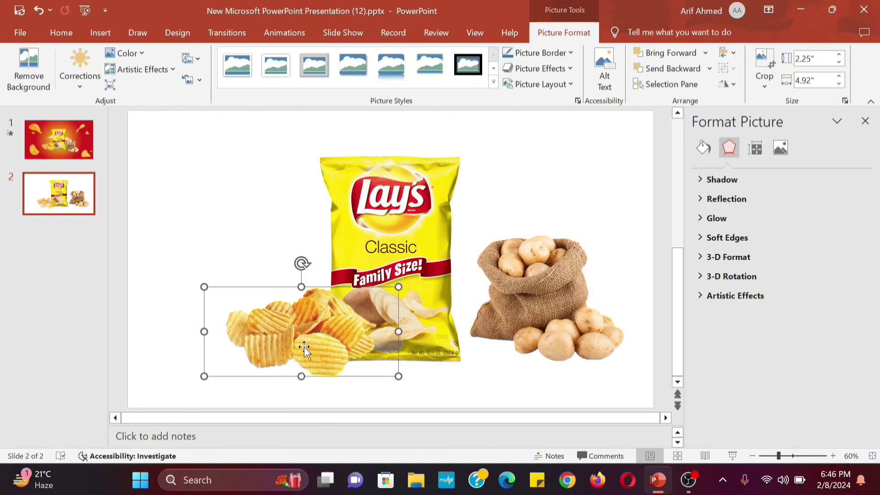
pyautogui.moveTo(281, 316); pyautogui.dragTo(268, 291)
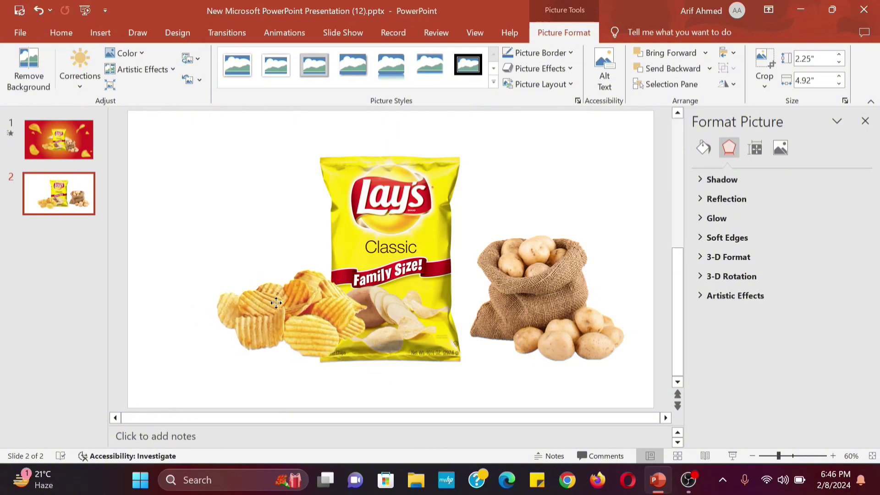
# Shrink the potato sack against the bag's right side and bring the bag to front.
pyautogui.click(536, 305)
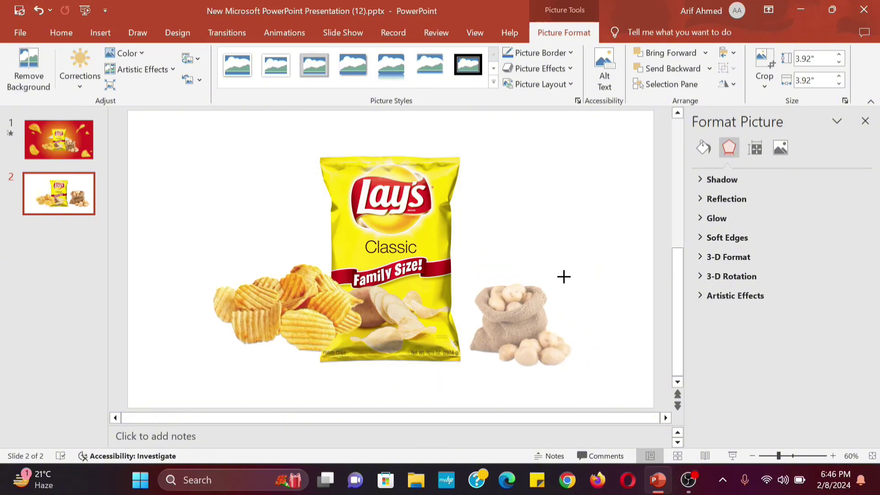
pyautogui.moveTo(623, 220); pyautogui.dragTo(590, 254)
pyautogui.moveTo(523, 344); pyautogui.dragTo(480, 341)
pyautogui.click(359, 227)
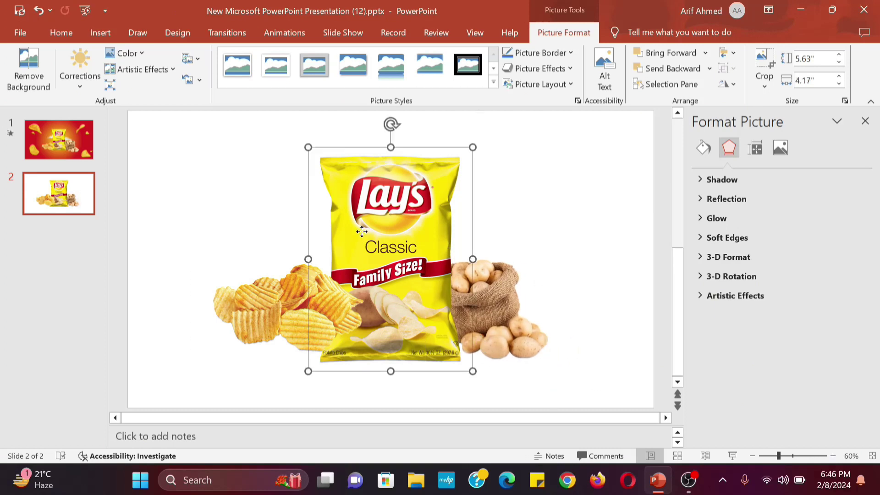
pyautogui.rightClick(362, 233)
pyautogui.click(408, 328)
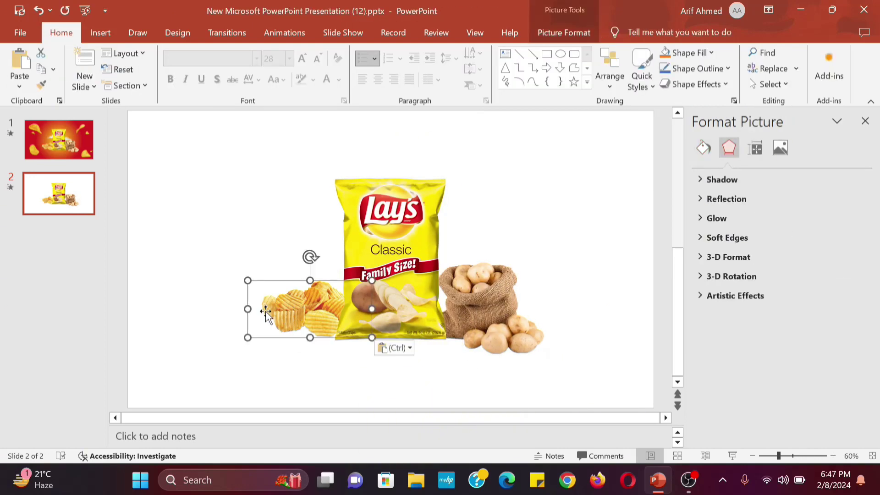
# Enlarge the chips against the bag's left, nudge the sack up, then deselect everything.
pyautogui.moveTo(244, 278); pyautogui.dragTo(193, 255)
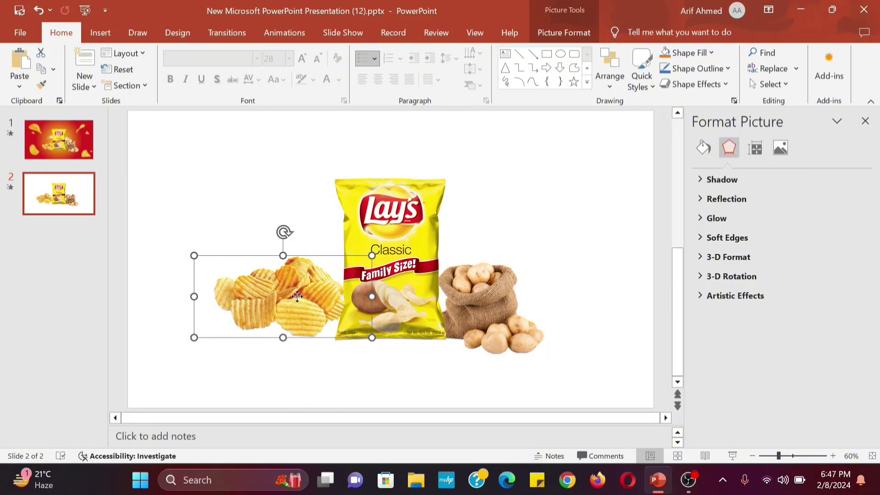
pyautogui.moveTo(297, 296); pyautogui.dragTo(328, 291)
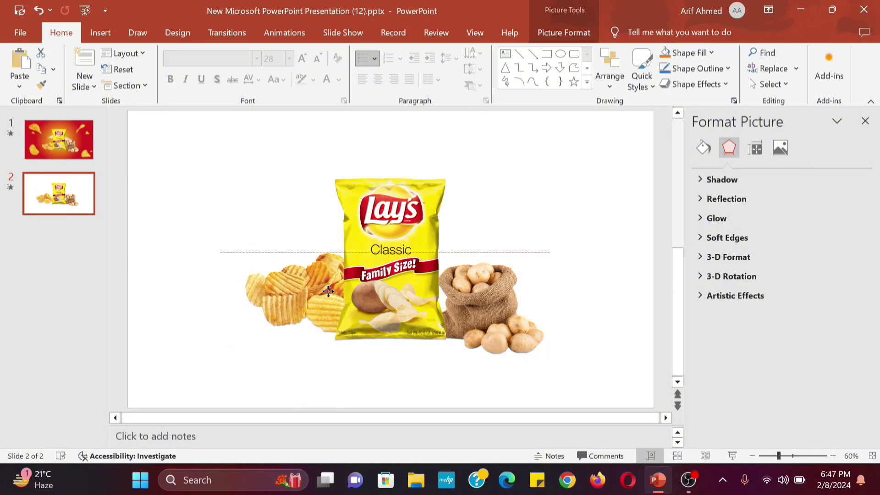
pyautogui.moveTo(459, 309); pyautogui.dragTo(480, 300)
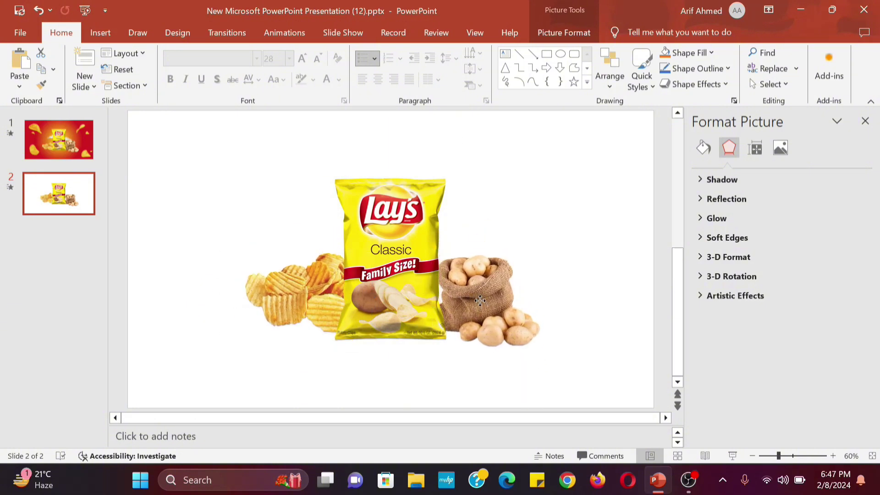
pyautogui.moveTo(480, 300); pyautogui.dragTo(474, 296)
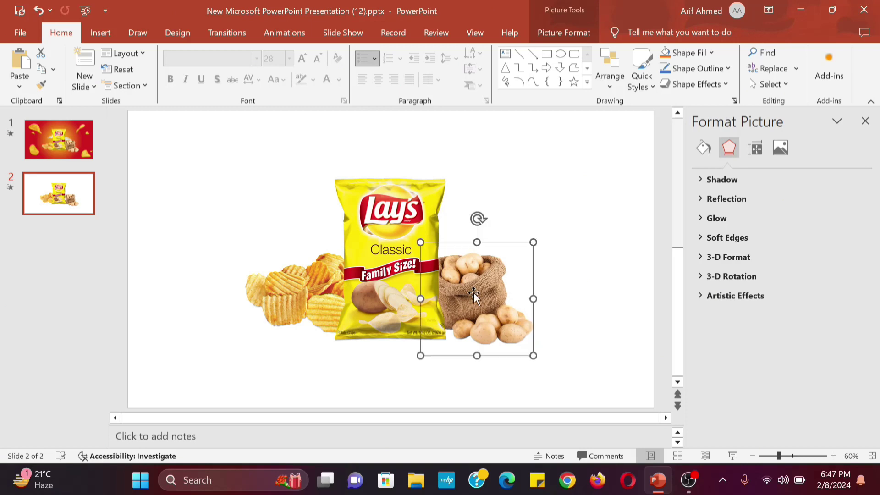
pyautogui.click(307, 252)
pyautogui.click(514, 196)
# Switch the slide 2 background to a gradient fill in Format Background.
pyautogui.rightClick(514, 196)
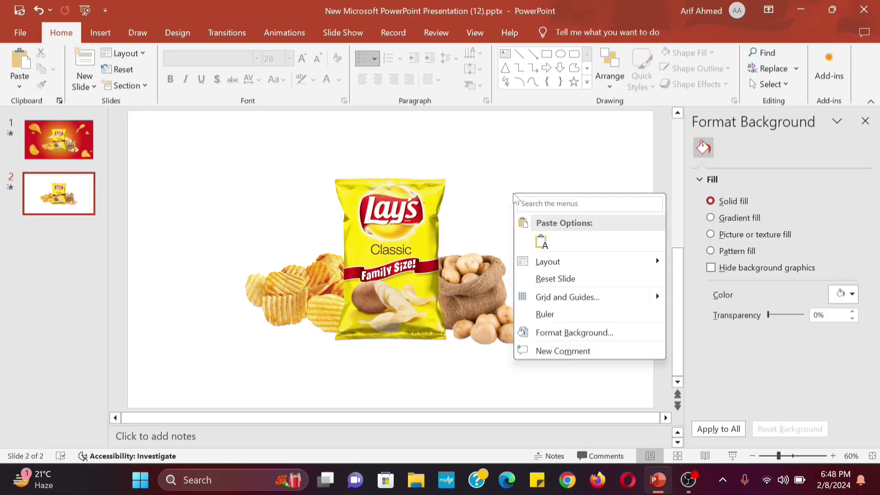
pyautogui.click(559, 333)
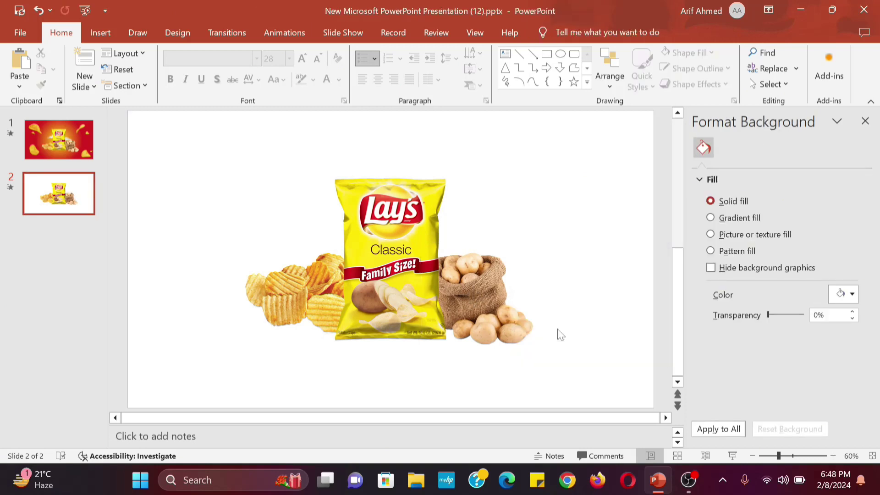
pyautogui.click(723, 218)
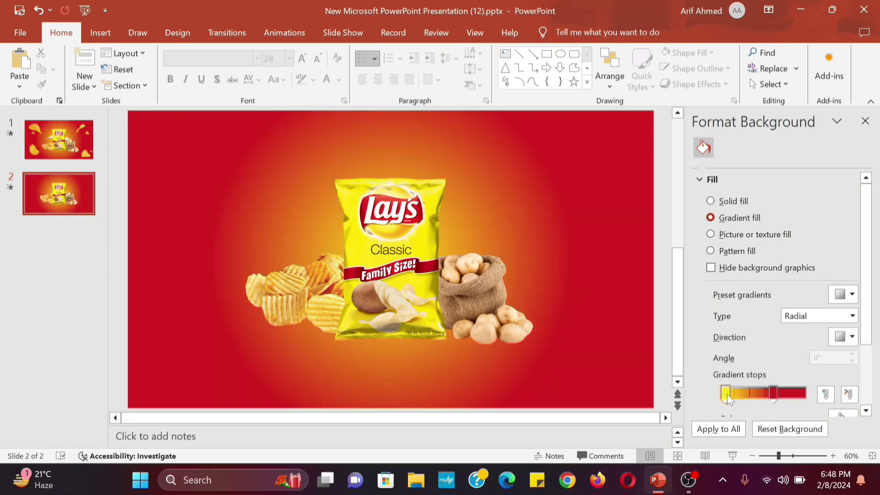
pyautogui.scroll(-2, 804, 318)
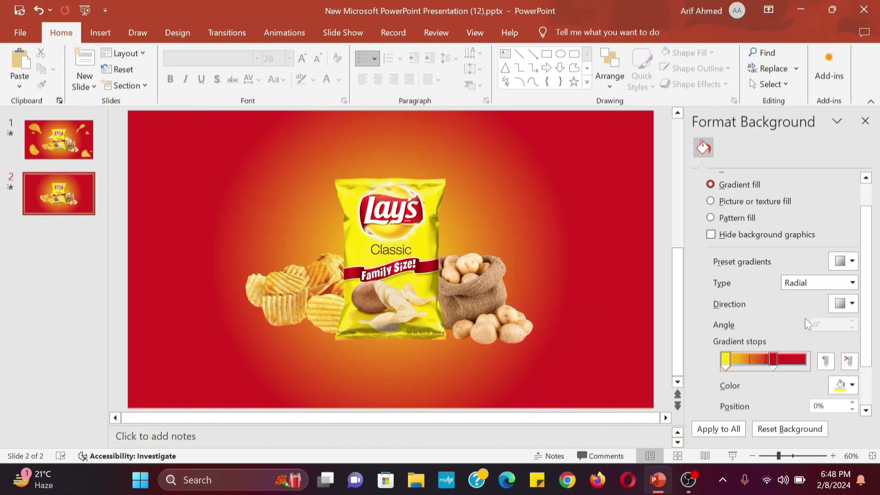
pyautogui.scroll(-2, 804, 318)
# Colour the first gradient stop yellow and the 60% stop red #D11D1F.
pyautogui.click(843, 352)
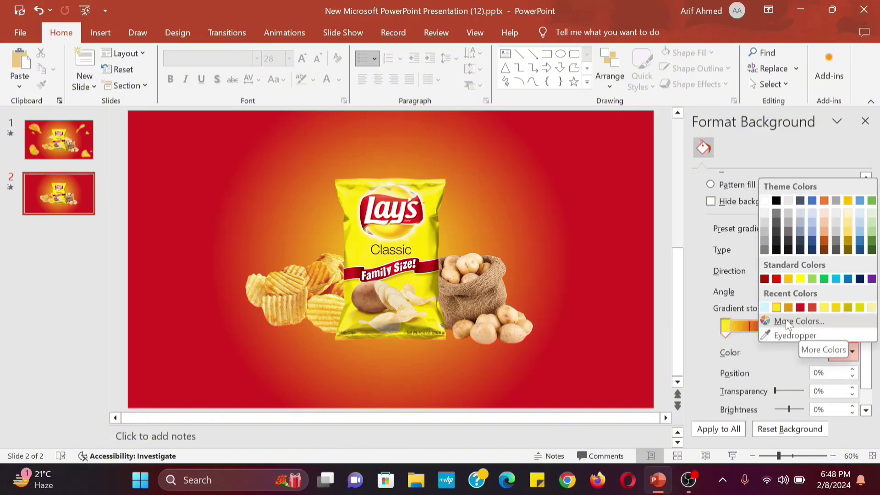
pyautogui.click(786, 321)
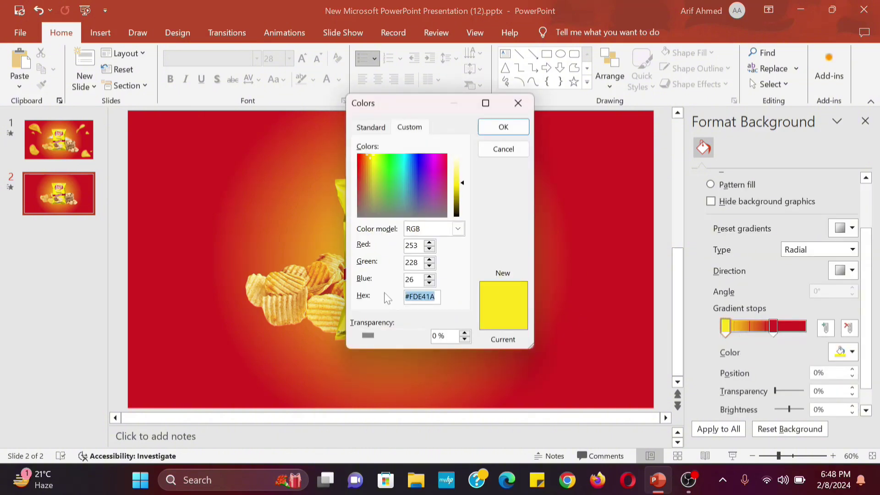
pyautogui.click(503, 127)
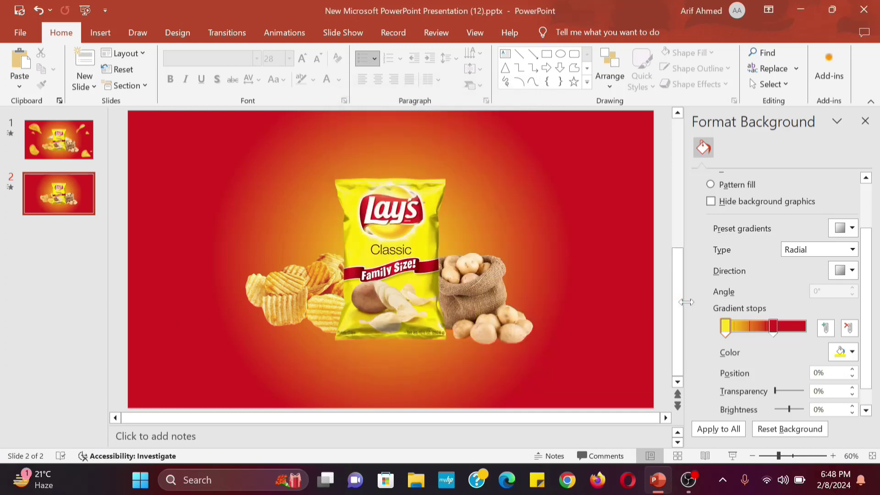
pyautogui.click(773, 328)
pyautogui.click(851, 352)
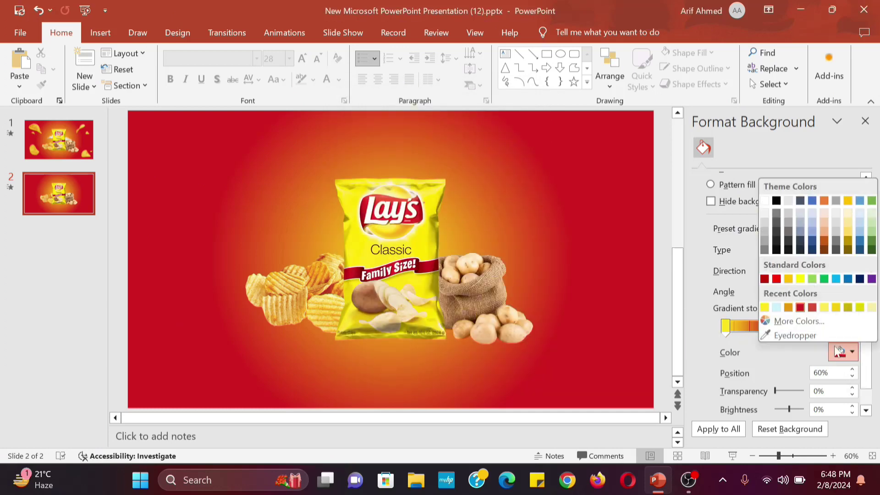
pyautogui.click(790, 320)
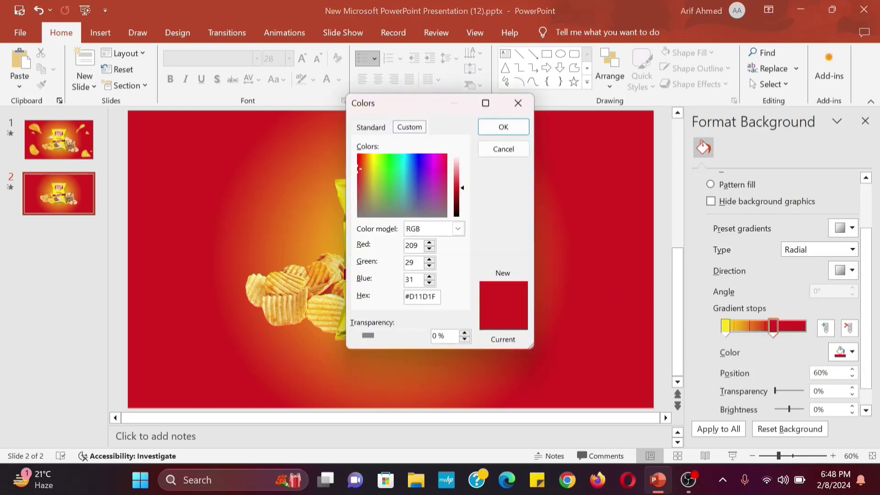
pyautogui.click(493, 127)
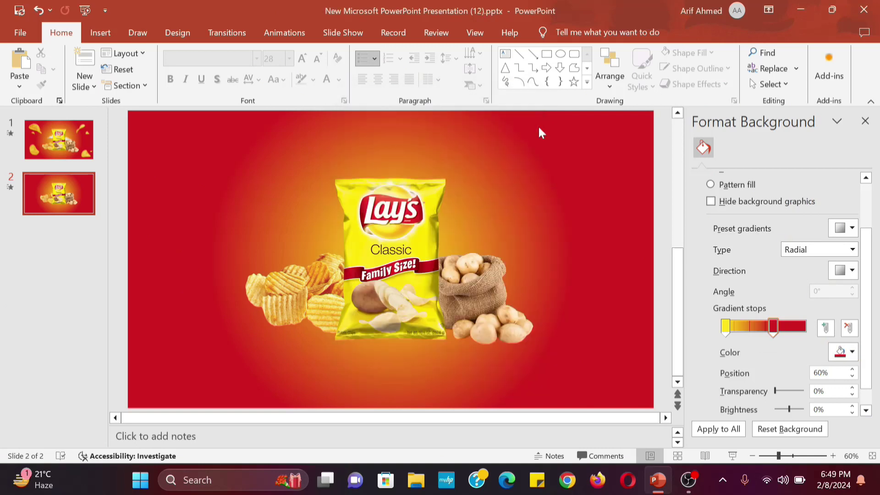
# Keep the gradient Radial, From Center, and edit the red stop's position.
pyautogui.click(850, 251)
pyautogui.click(852, 250)
pyautogui.click(845, 273)
pyautogui.click(779, 301)
pyautogui.scroll(-1, 779, 301)
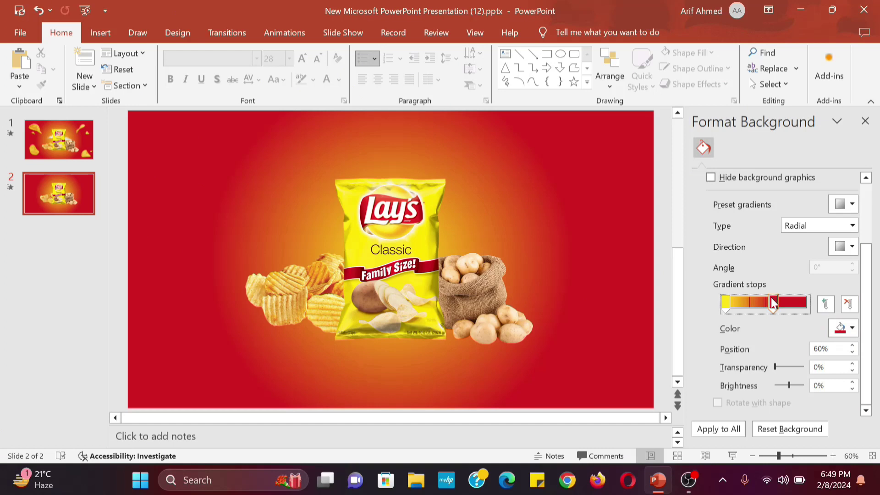
pyautogui.click(810, 349)
# Insert the cloud picture and send it to back behind the chip bag.
pyautogui.click(98, 27)
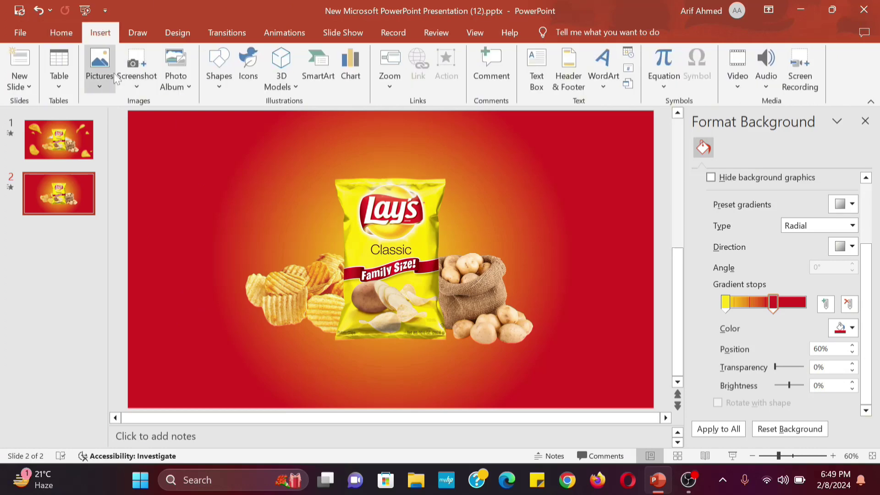
pyautogui.click(100, 77)
pyautogui.click(135, 121)
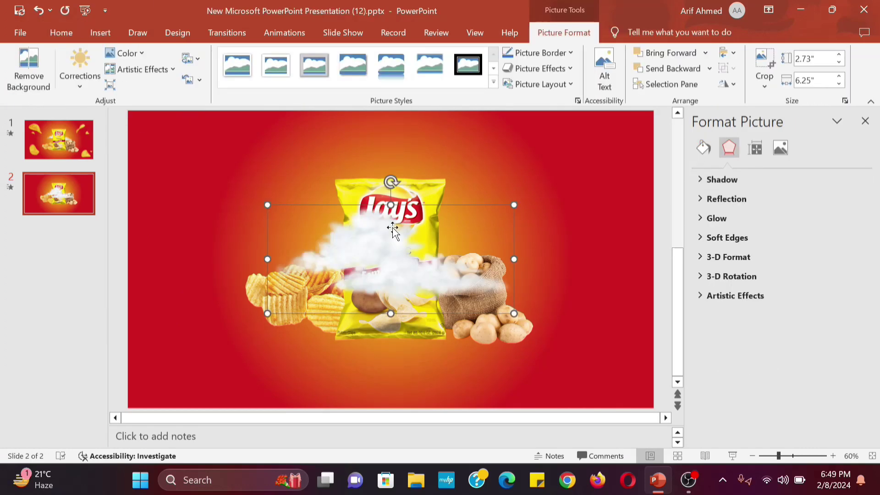
pyautogui.rightClick(393, 228)
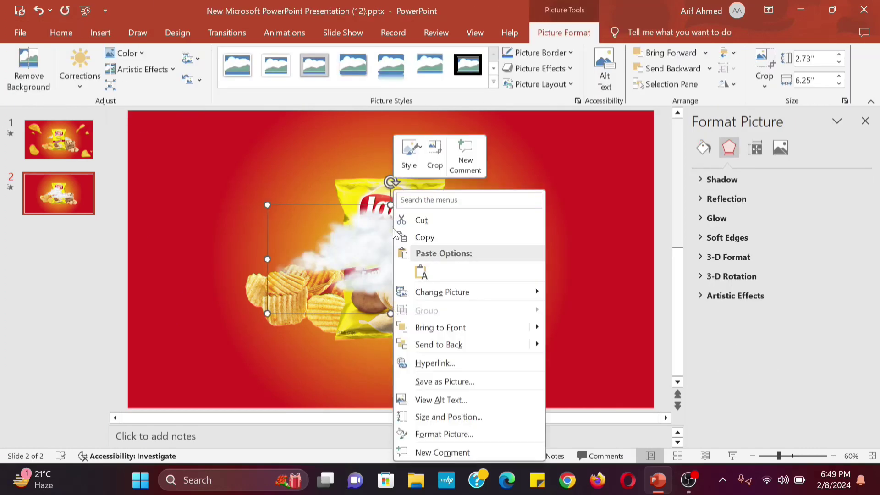
pyautogui.click(438, 343)
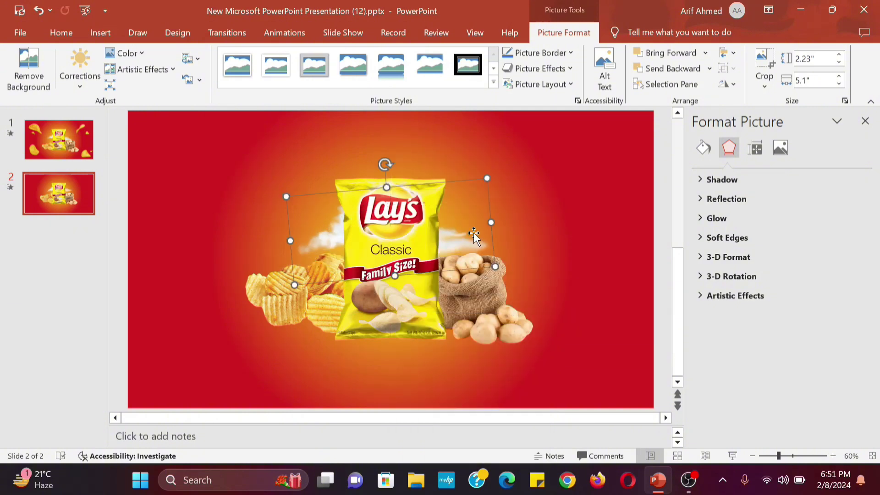
pyautogui.click(524, 223)
pyautogui.click(101, 33)
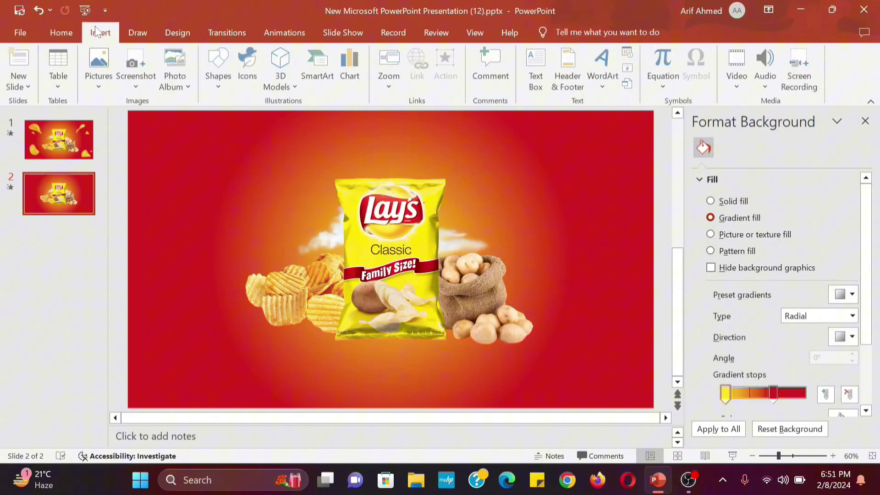
# Insert the flying chips picture and crop it to the top-left chips.
pyautogui.click(106, 86)
pyautogui.click(117, 120)
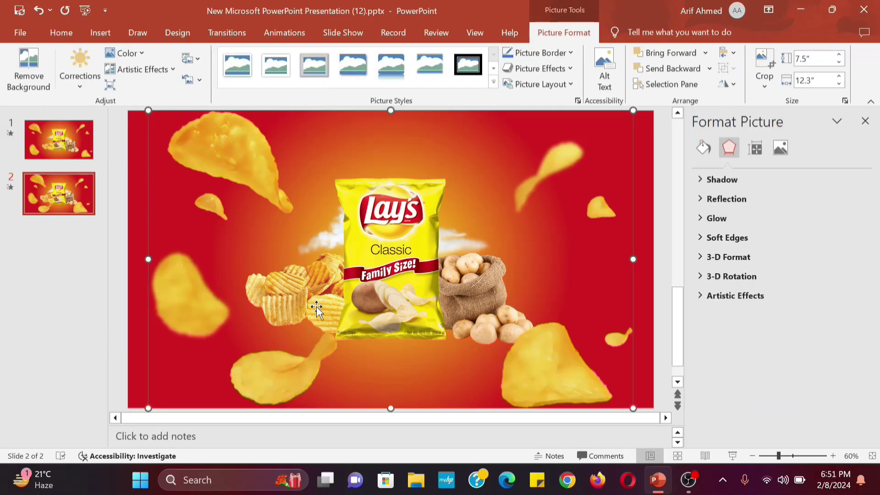
pyautogui.click(764, 68)
pyautogui.moveTo(633, 259)
pyautogui.mouseDown()
pyautogui.moveTo(526, 278)
pyautogui.moveTo(306, 273)
pyautogui.mouseUp()
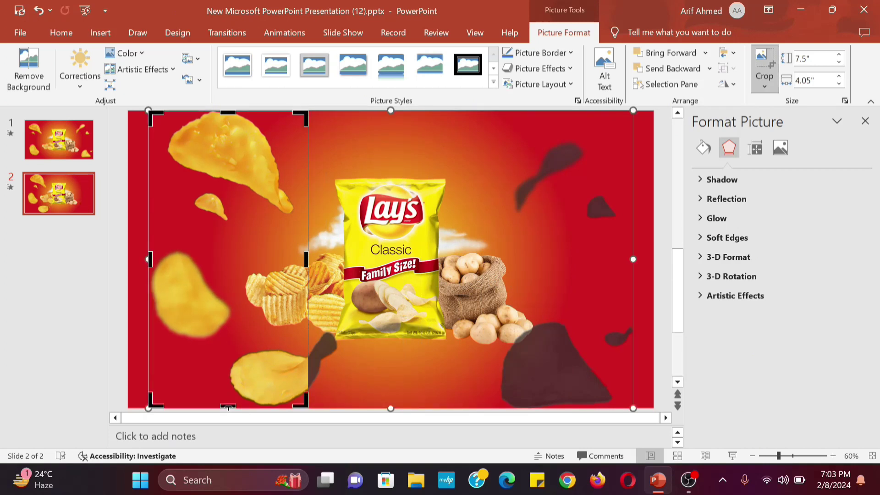
pyautogui.moveTo(229, 408); pyautogui.dragTo(243, 238)
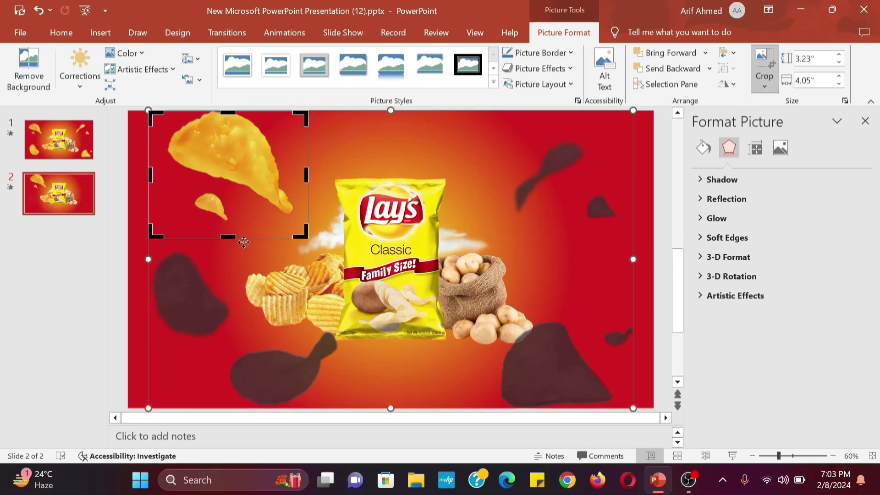
pyautogui.click(764, 69)
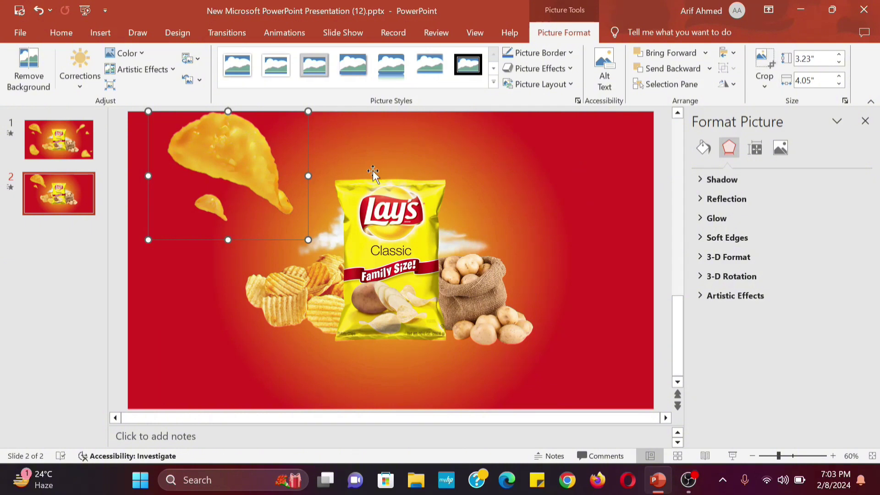
# Re-crop a copy to the right-side chips and move it to the top-right corner.
pyautogui.keyDown('ctrl'); pyautogui.moveTo(270, 159); pyautogui.dragTo(259, 316); pyautogui.keyUp('ctrl')
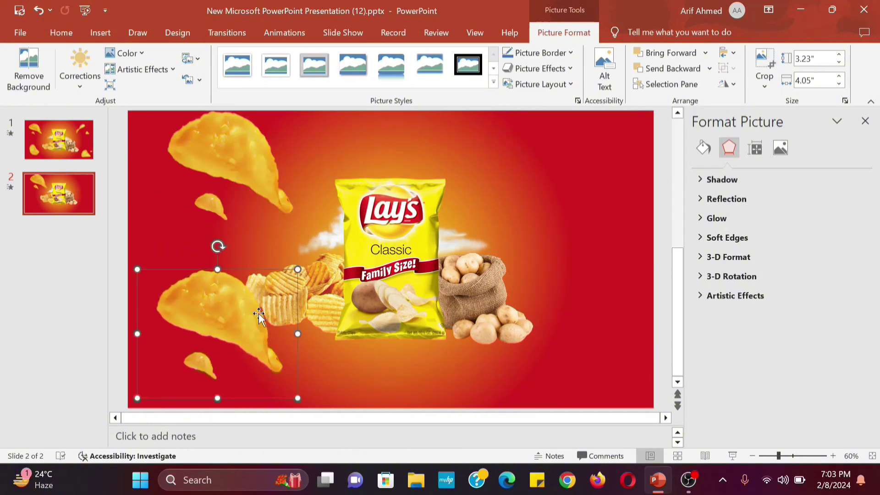
pyautogui.click(764, 62)
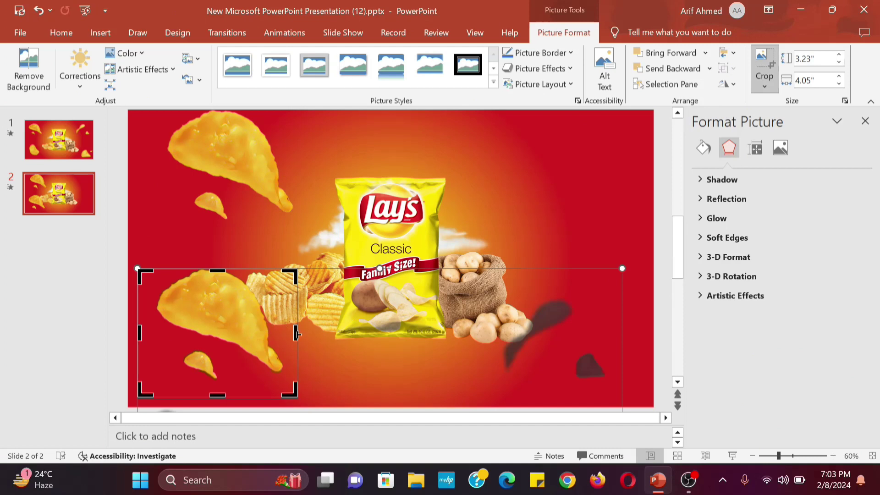
pyautogui.moveTo(297, 334); pyautogui.dragTo(614, 334)
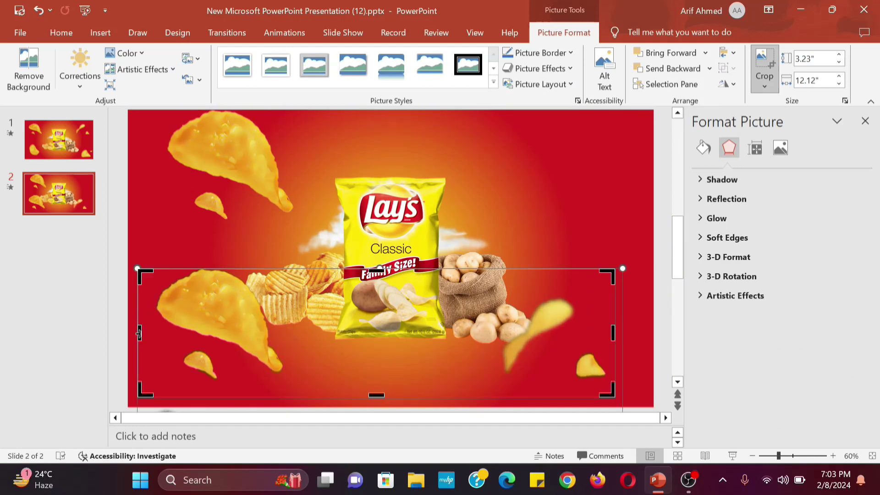
pyautogui.moveTo(139, 333); pyautogui.dragTo(486, 349)
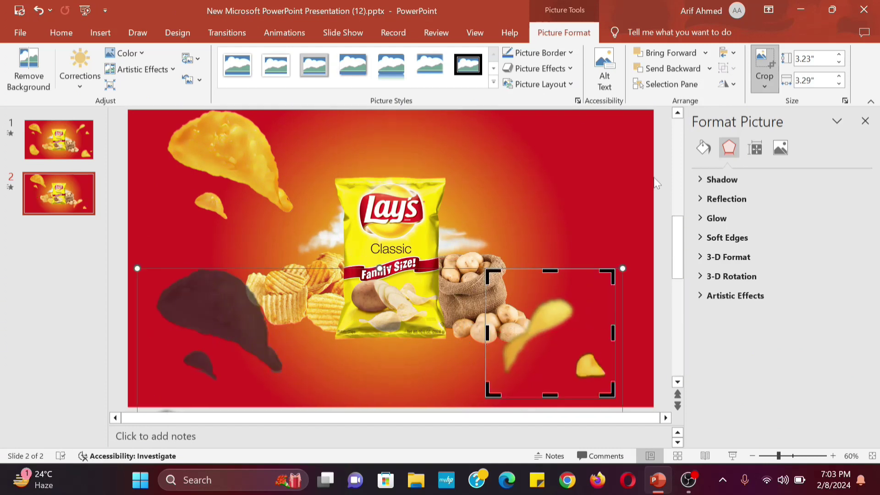
pyautogui.press('Escape')
pyautogui.moveTo(568, 325); pyautogui.dragTo(578, 167)
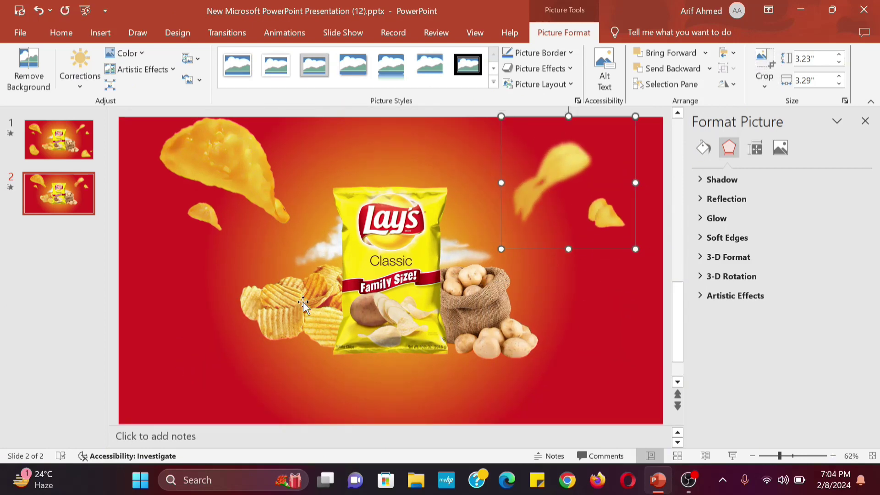
# Place a re-cropped chips copy at lower left and move the top-left chips to bottom-right.
pyautogui.moveTo(600, 177)
pyautogui.mouseDown()
pyautogui.moveTo(264, 320)
pyautogui.moveTo(203, 331)
pyautogui.mouseUp()
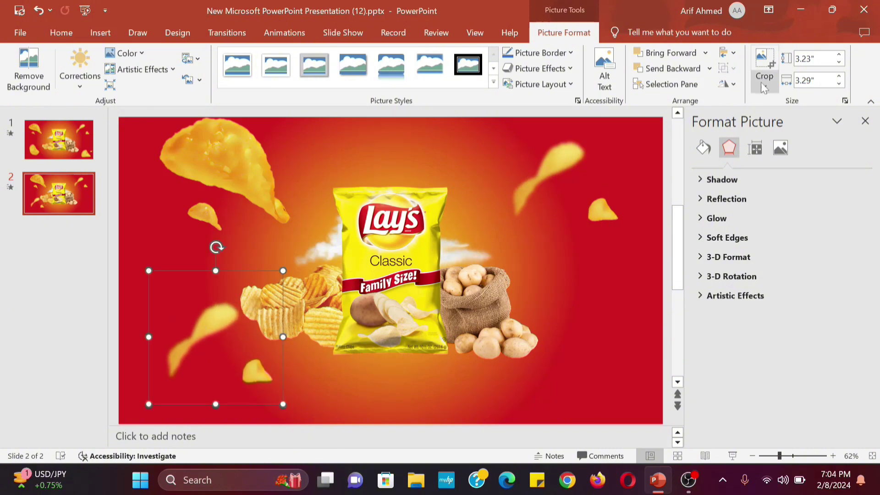
pyautogui.click(763, 60)
pyautogui.scroll(-1, 346, 273)
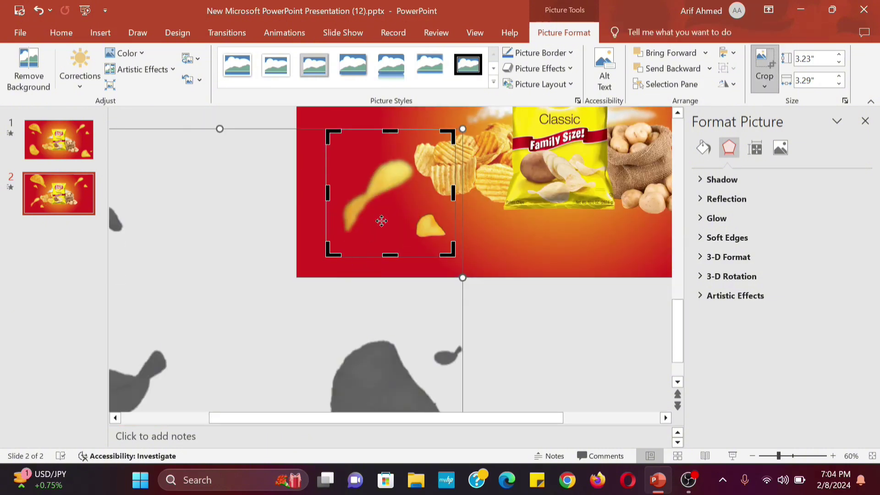
pyautogui.press('Escape')
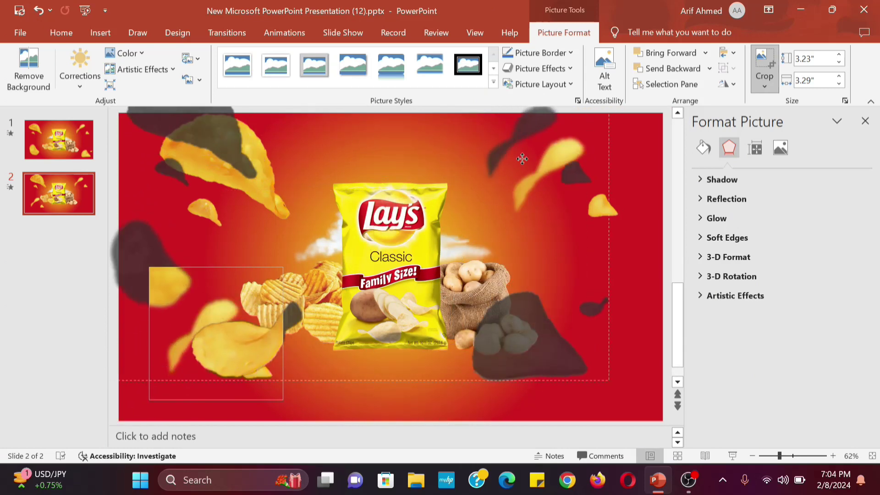
pyautogui.click(582, 217)
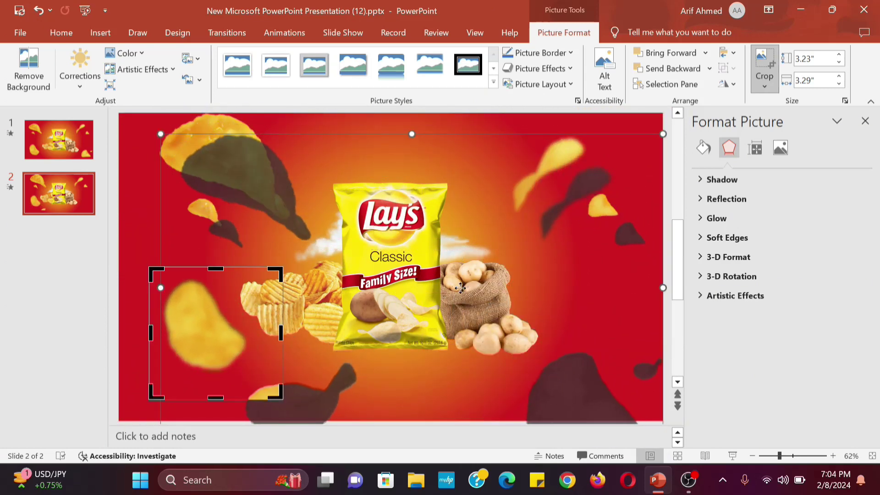
pyautogui.moveTo(461, 288); pyautogui.dragTo(465, 291)
pyautogui.click(755, 79)
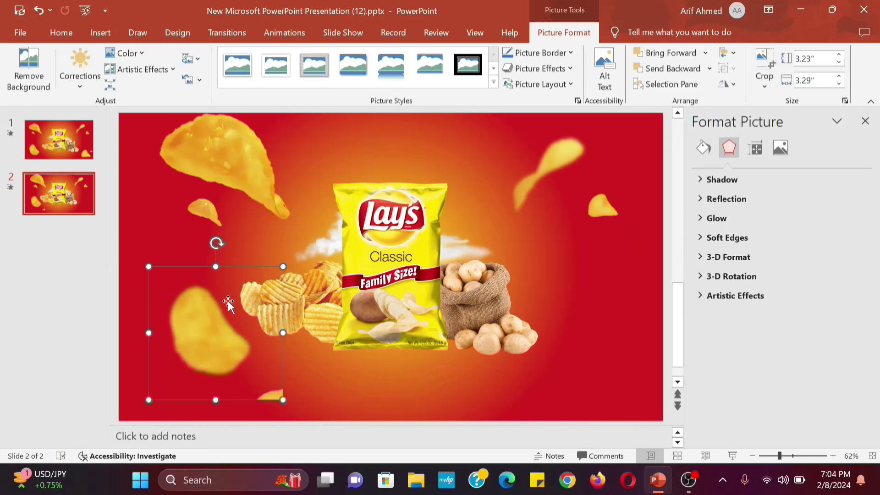
pyautogui.click(264, 215)
pyautogui.moveTo(264, 216); pyautogui.dragTo(603, 378)
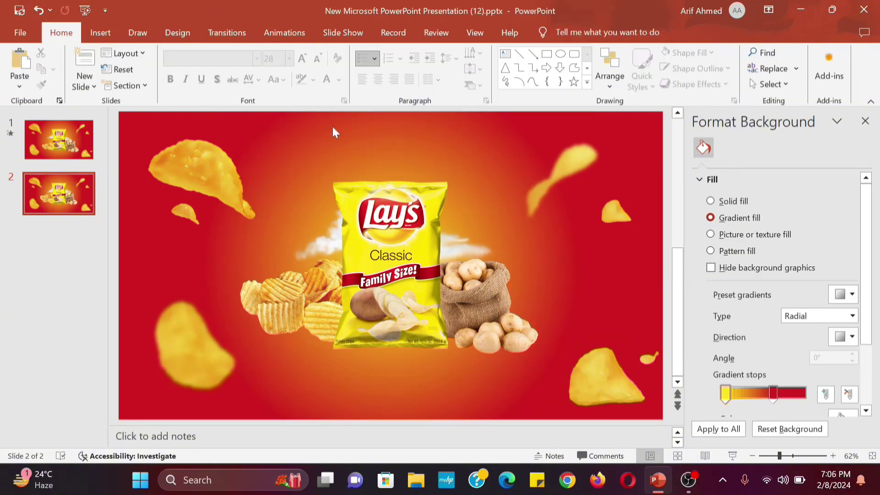
# Give the selected picture a Compress entrance, With Previous, 0.5-second duration.
pyautogui.click(284, 32)
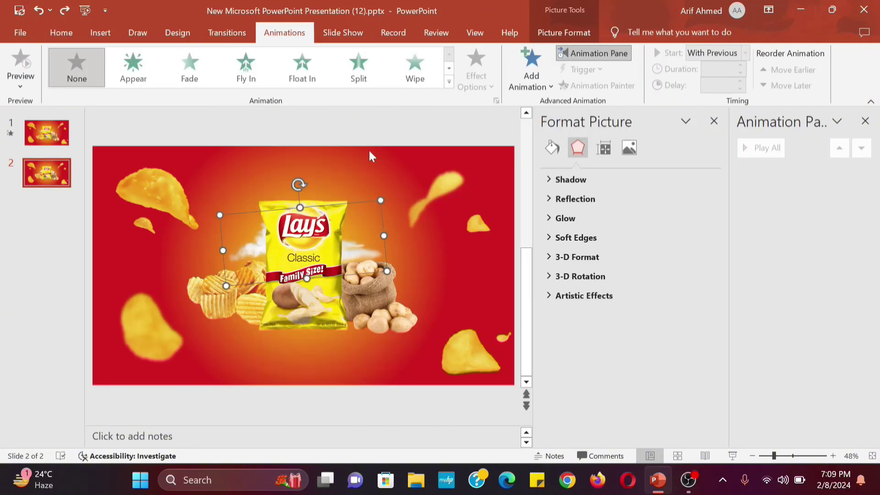
pyautogui.click(555, 76)
pyautogui.scroll(-5, 595, 229)
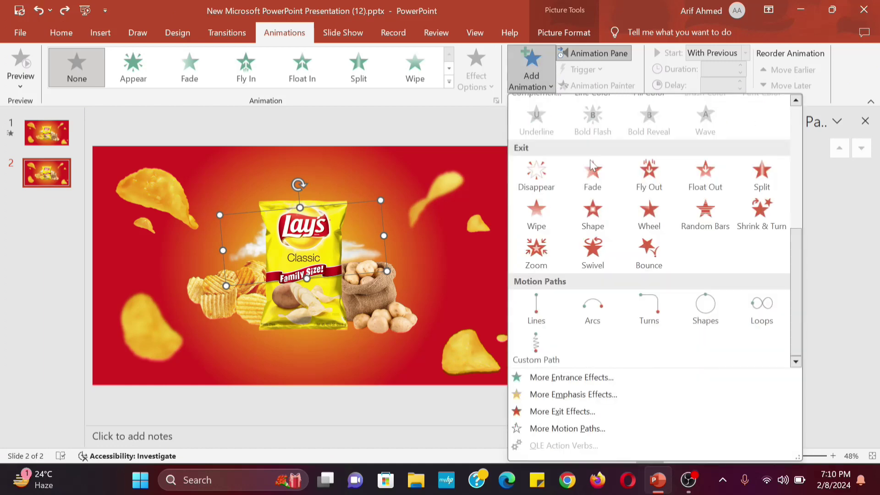
pyautogui.click(562, 378)
pyautogui.scroll(-3, 412, 229)
pyautogui.click(388, 209)
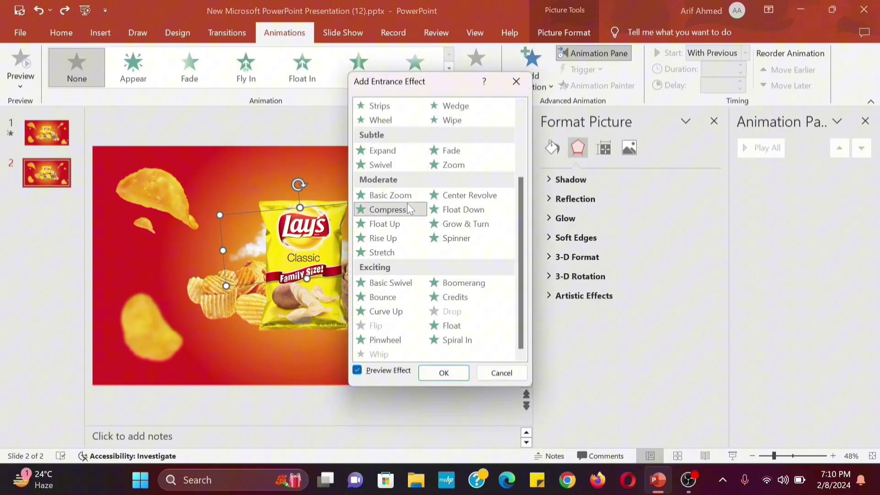
pyautogui.click(444, 374)
pyautogui.click(745, 53)
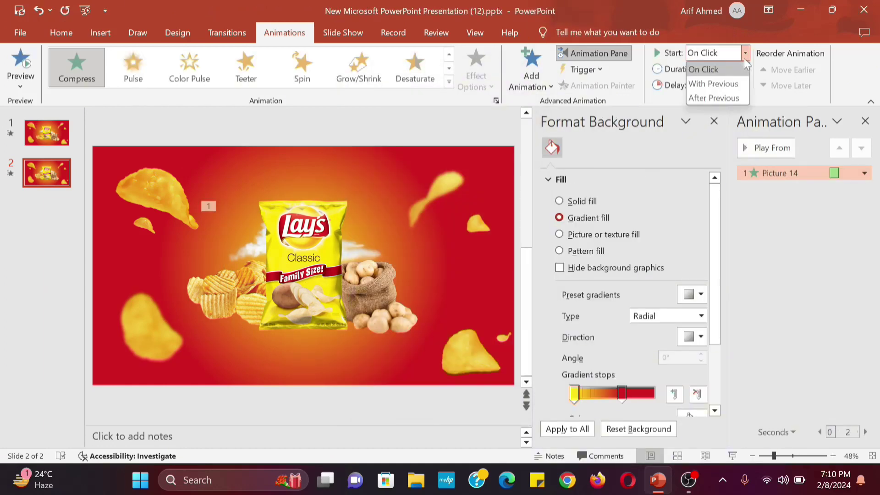
pyautogui.click(713, 84)
pyautogui.click(740, 72)
pyautogui.click(740, 73)
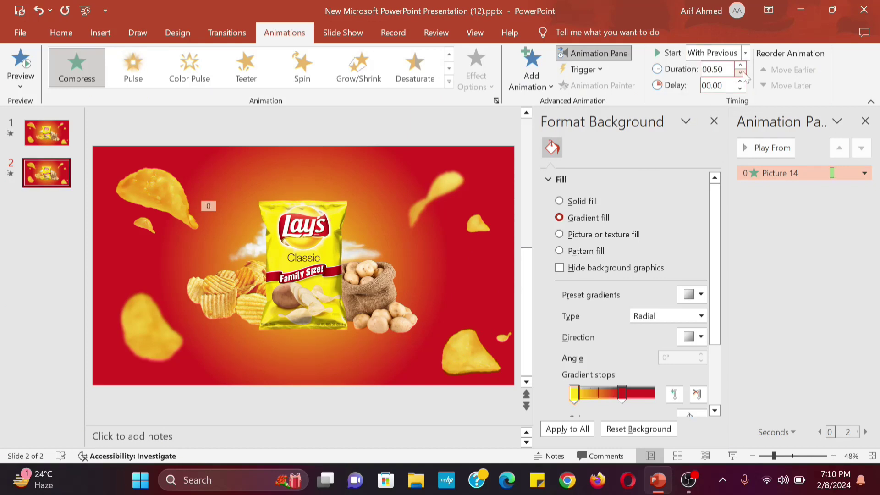
# Give the Lay's bag a Pinwheel entrance, With Previous, 1-second duration, 0.5-second delay.
pyautogui.click(298, 241)
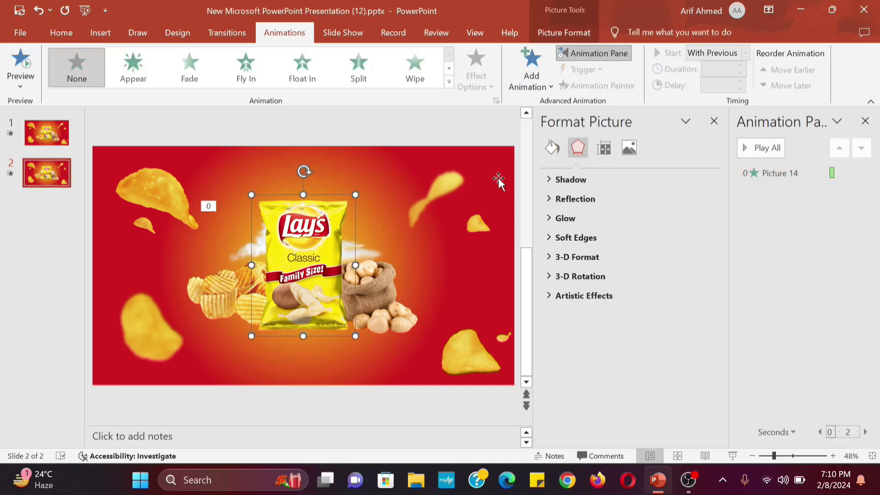
pyautogui.click(546, 85)
pyautogui.scroll(-5, 642, 229)
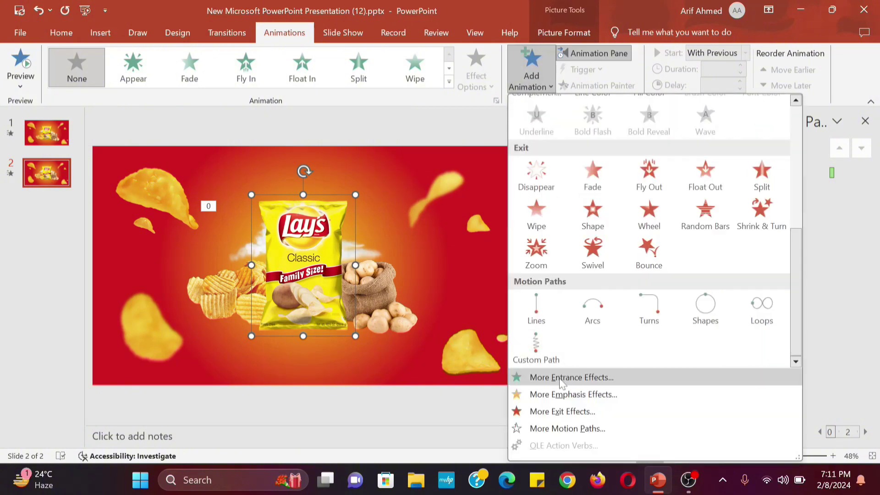
pyautogui.click(571, 377)
pyautogui.scroll(-5, 462, 270)
pyautogui.click(385, 340)
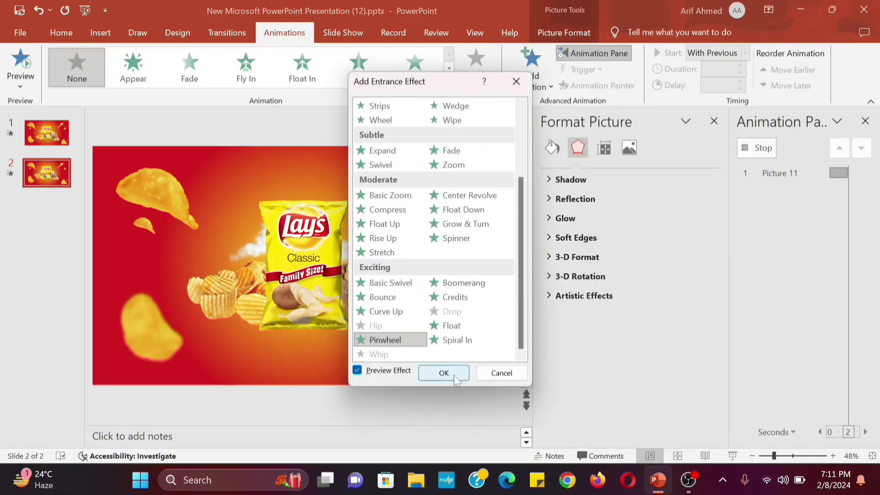
pyautogui.click(443, 373)
pyautogui.click(745, 54)
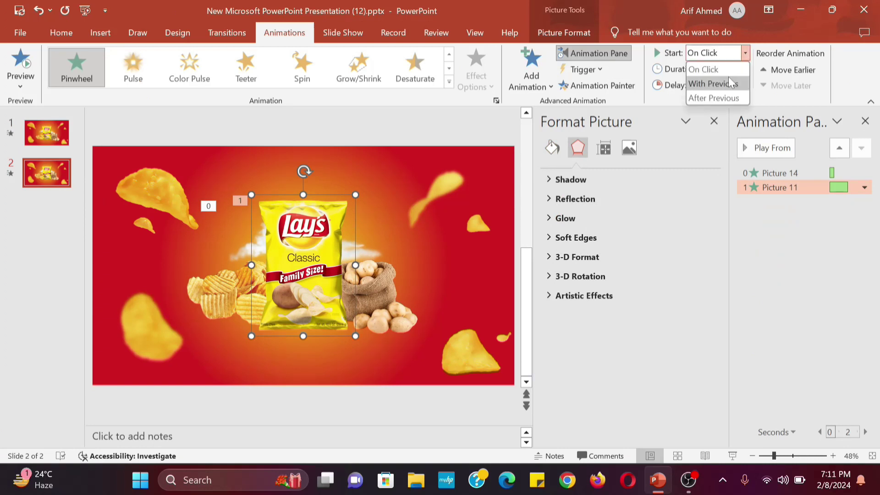
pyautogui.click(731, 83)
pyautogui.click(740, 72)
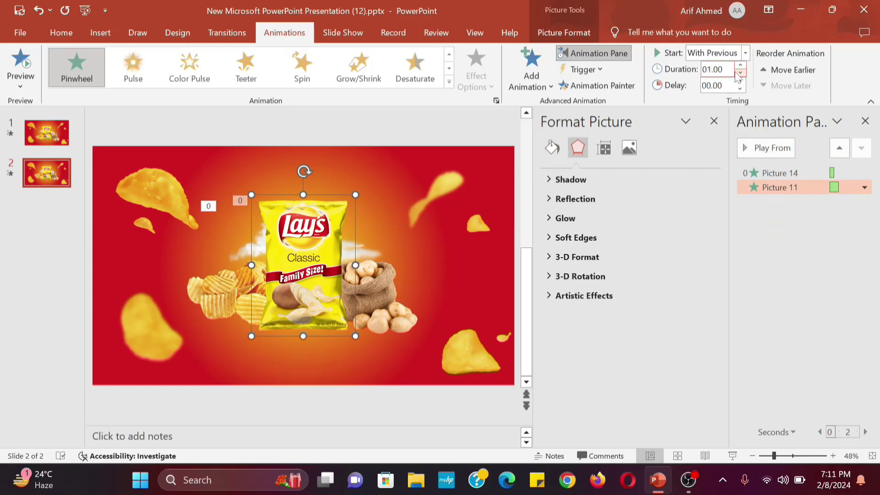
pyautogui.click(726, 87)
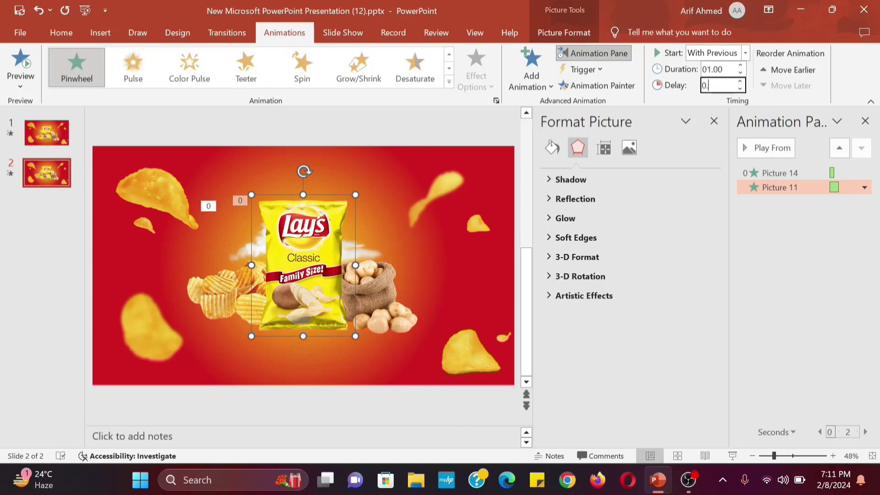
pyautogui.write('50')
pyautogui.press('Return')
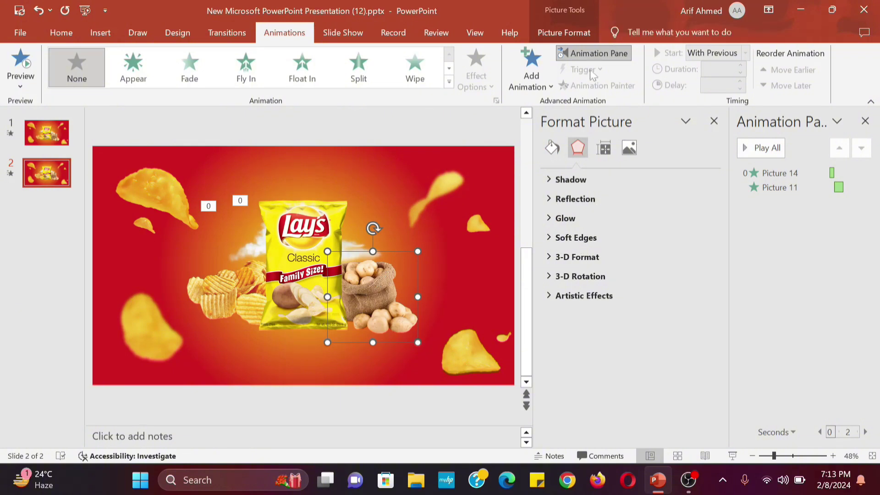
# Add a Fly In entrance effect to the potato sack.
pyautogui.click(531, 75)
pyautogui.scroll(-5, 568, 229)
pyautogui.click(569, 375)
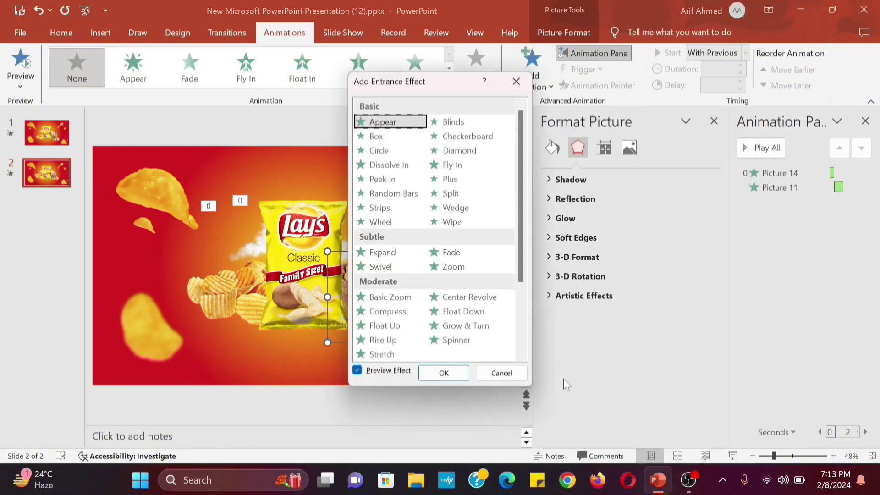
pyautogui.click(452, 165)
pyautogui.click(443, 372)
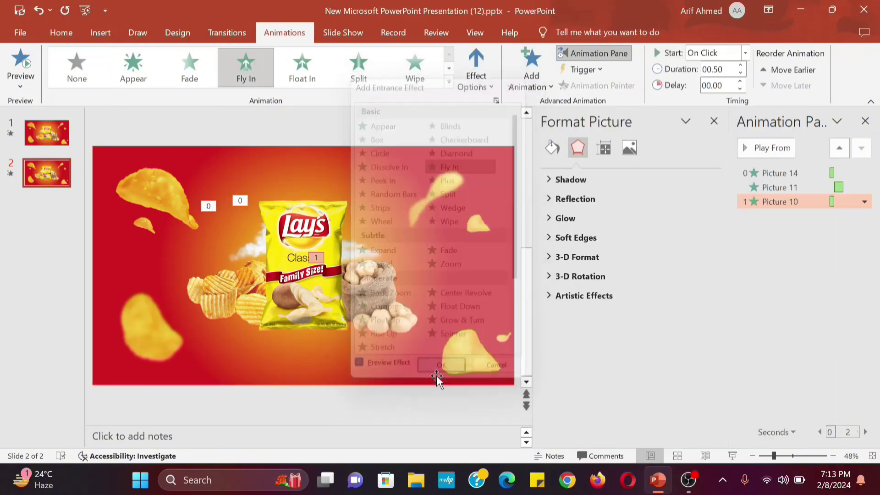
# Set the sack's Fly In to From Right with 0.24-second smooth start and end.
pyautogui.doubleClick(779, 202)
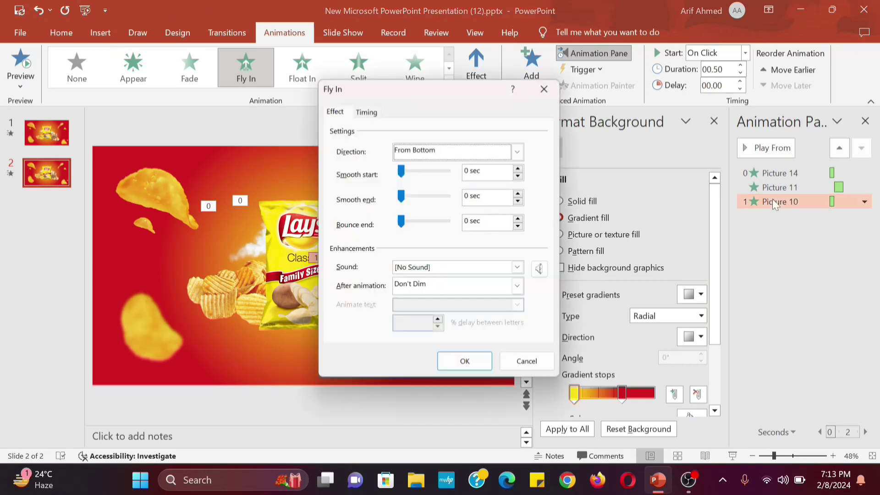
pyautogui.click(520, 149)
pyautogui.click(436, 202)
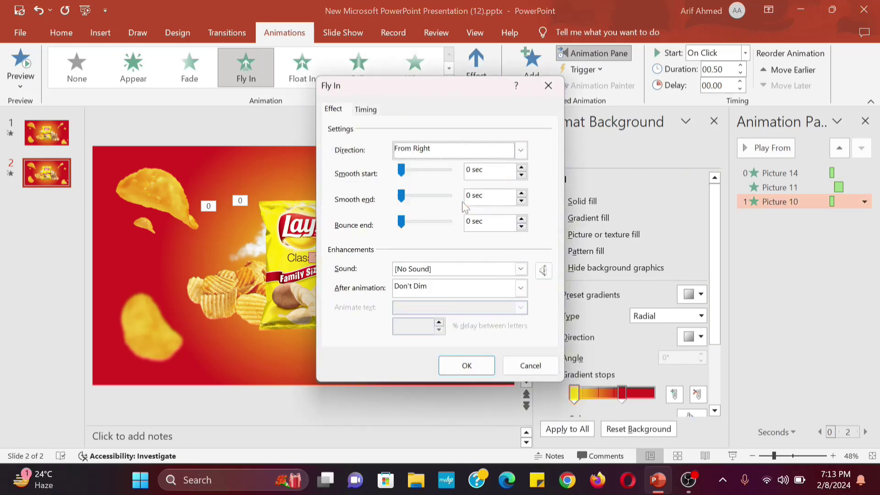
pyautogui.click(521, 168)
pyautogui.click(521, 168)
pyautogui.click(521, 168)
pyautogui.click(521, 196)
pyautogui.click(521, 196)
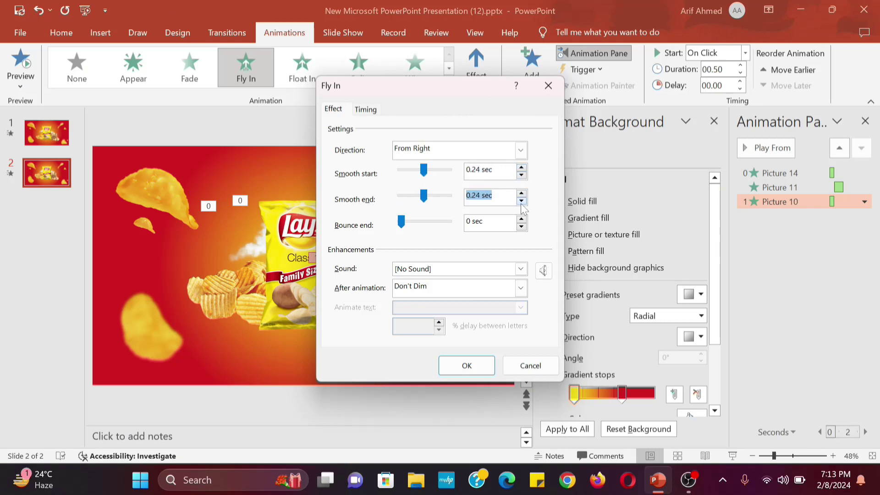
pyautogui.click(469, 365)
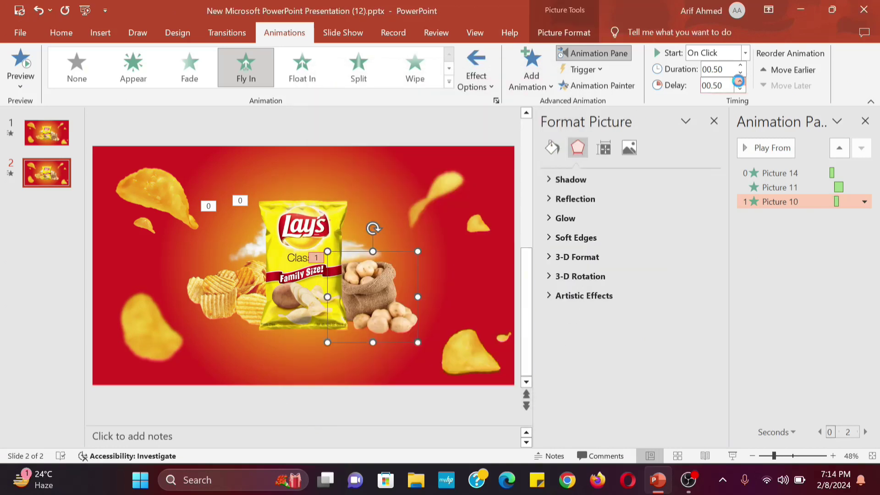
pyautogui.click(232, 303)
# Give the wavy chips a Fly In entrance from the left.
pyautogui.click(531, 73)
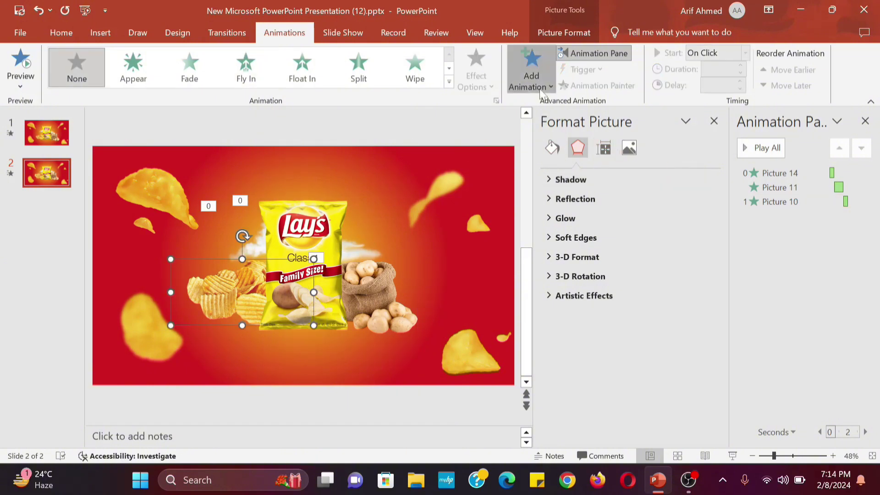
pyautogui.click(563, 377)
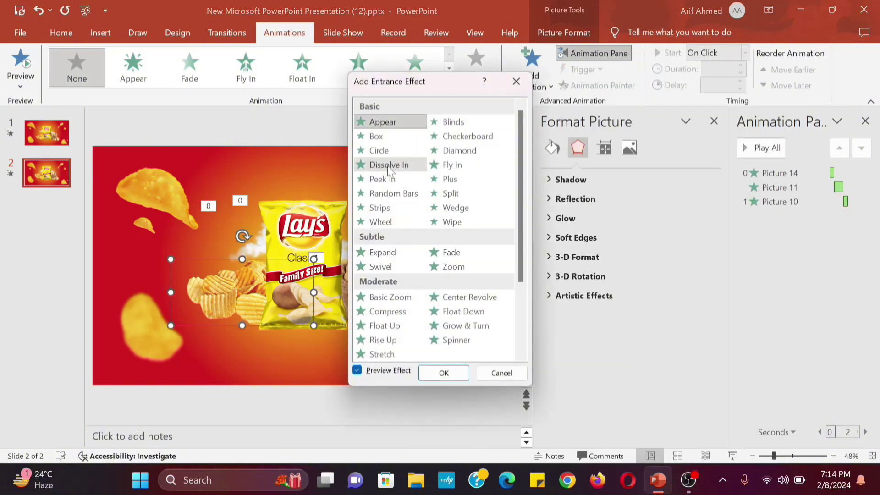
pyautogui.click(452, 164)
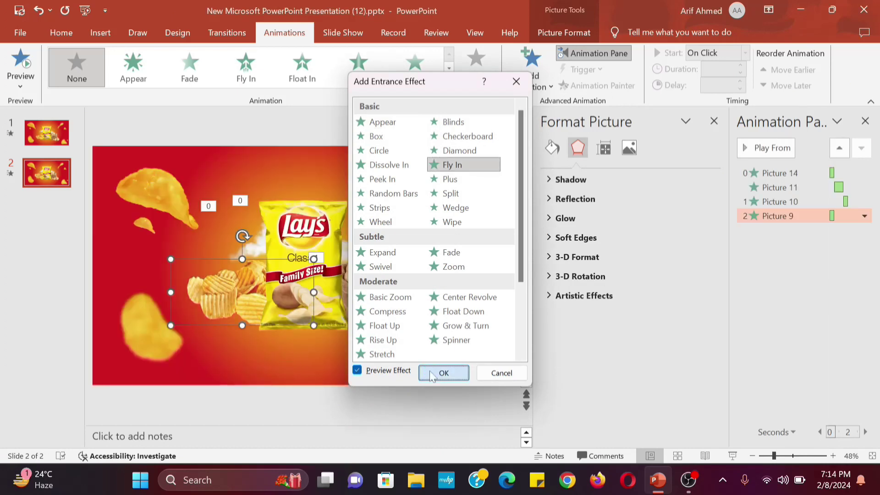
pyautogui.click(444, 372)
pyautogui.doubleClick(782, 218)
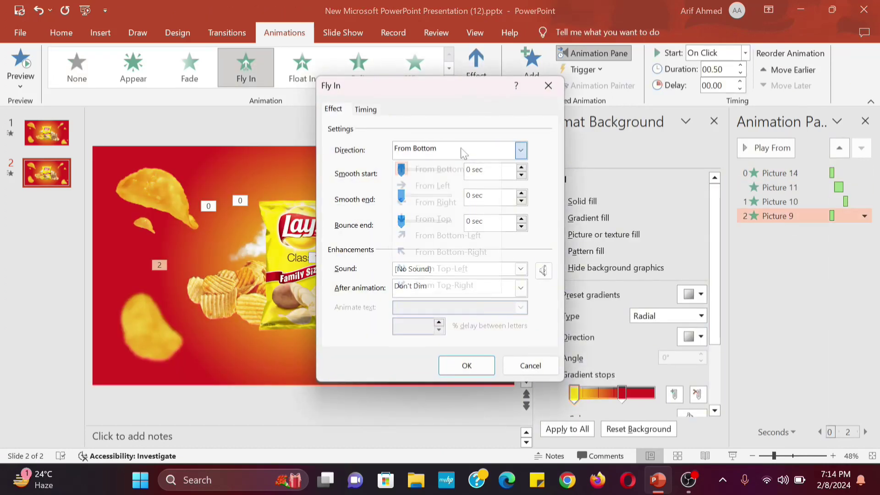
pyautogui.click(461, 152)
pyautogui.click(439, 191)
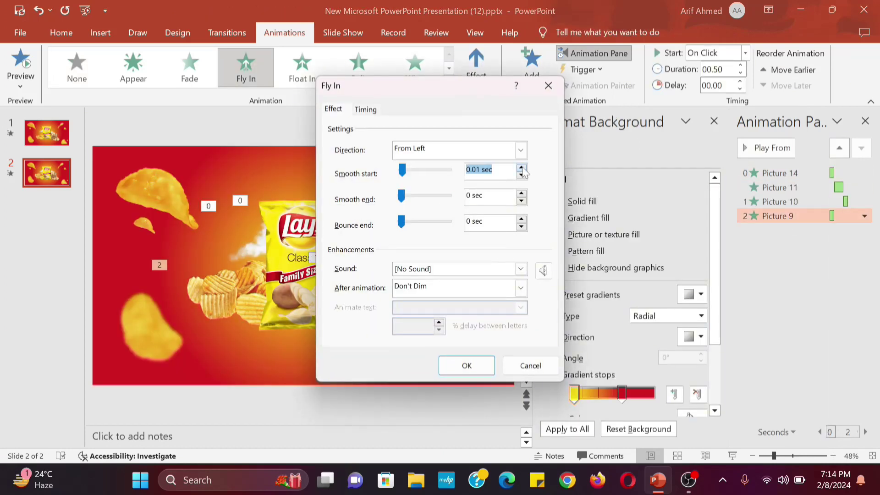
pyautogui.click(463, 362)
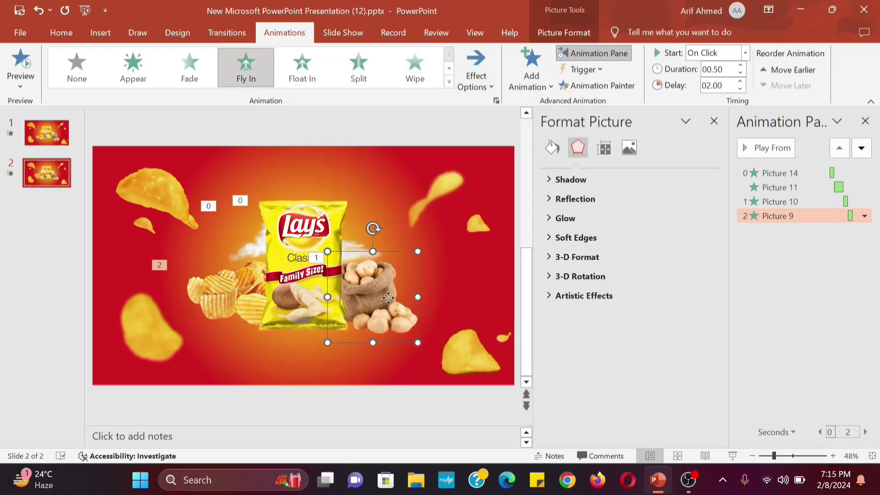
# Set both the potato sack and wavy chips animations to start With Previous.
pyautogui.click(779, 202)
pyautogui.click(746, 53)
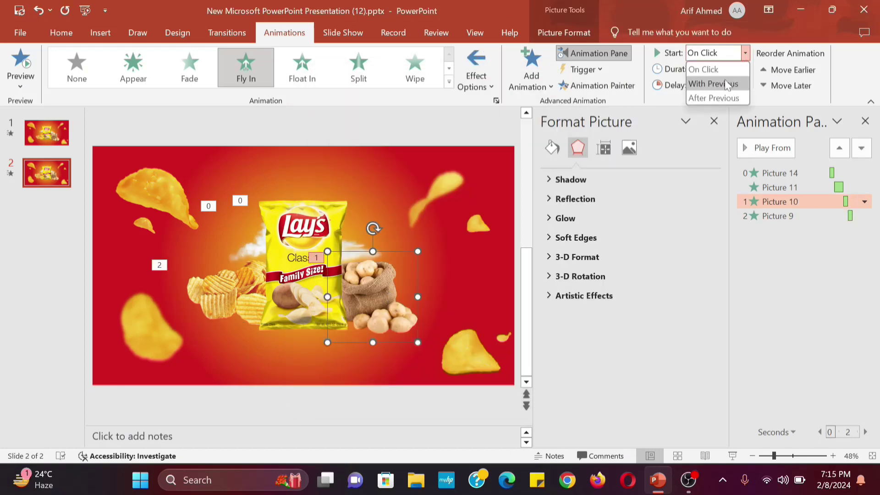
pyautogui.click(712, 84)
pyautogui.click(218, 272)
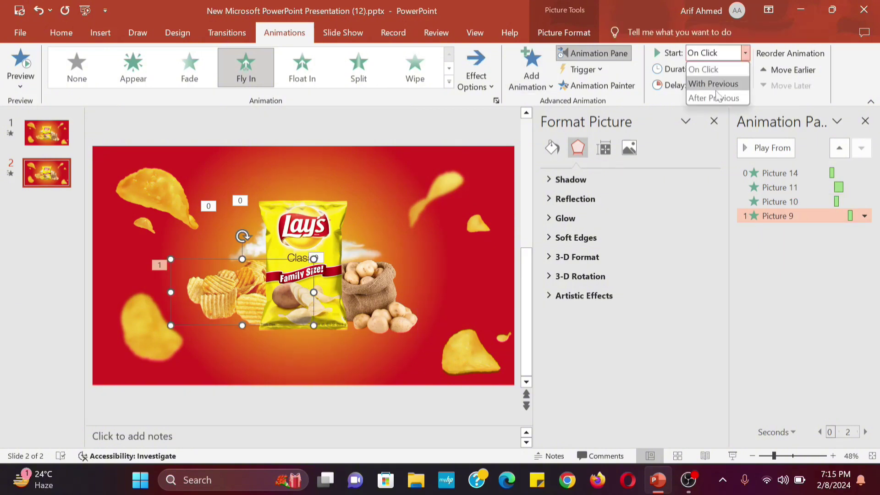
pyautogui.click(713, 83)
# Raise delays to 0.5 seconds for the sack and 1.75 seconds for the chips.
pyautogui.click(416, 300)
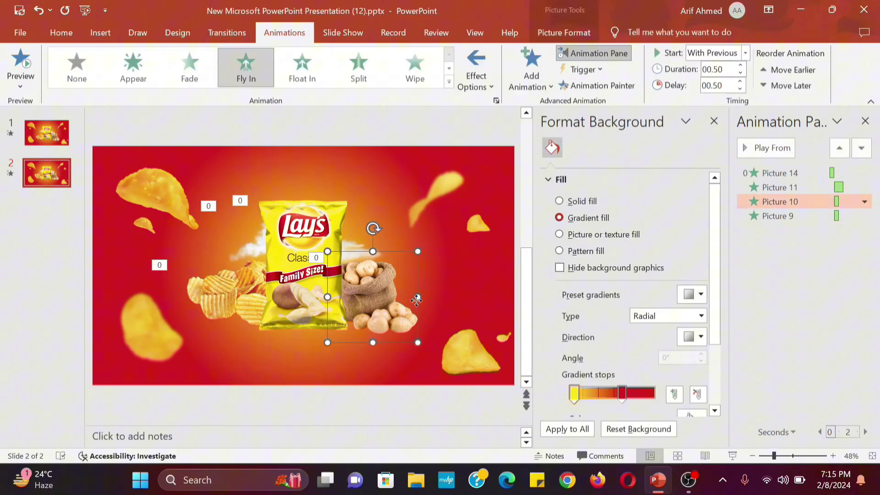
pyautogui.click(740, 81)
pyautogui.click(226, 297)
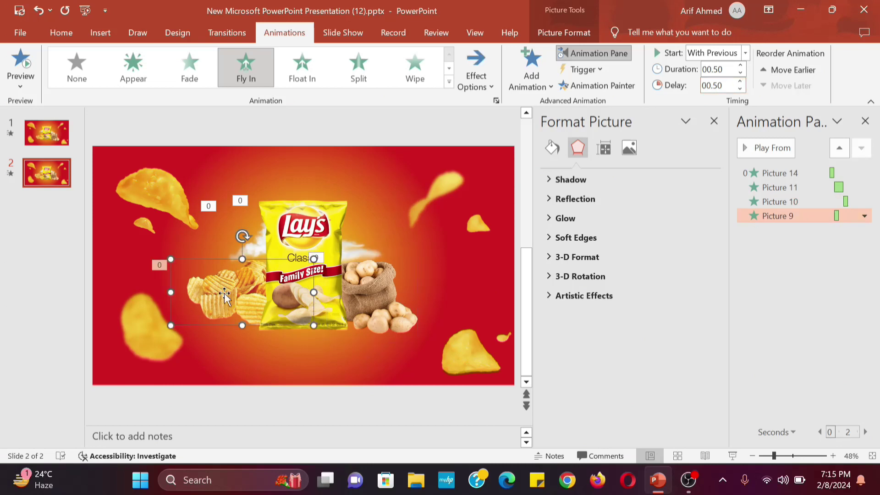
pyautogui.click(739, 82)
pyautogui.click(176, 202)
pyautogui.keyDown('shift'); pyautogui.click(147, 351); pyautogui.keyUp('shift')
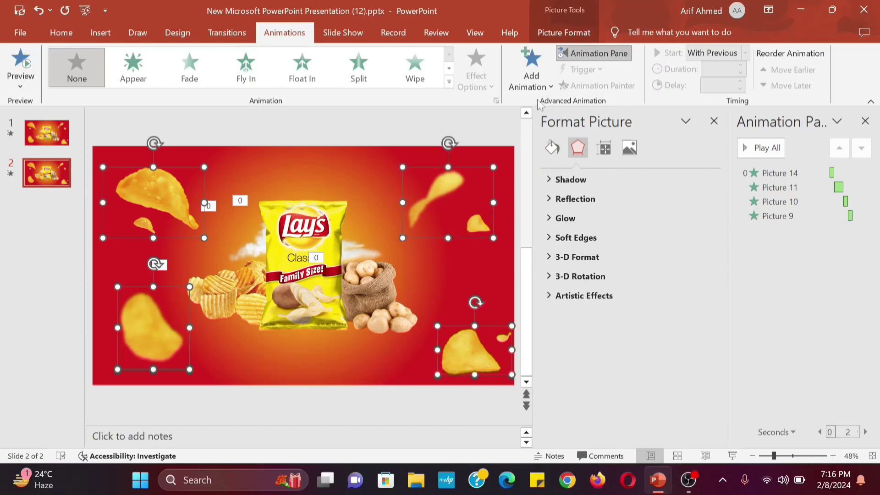
# Apply the Grow & Turn entrance effect to the four loose chips.
pyautogui.click(532, 80)
pyautogui.scroll(-3, 536, 362)
pyautogui.click(568, 374)
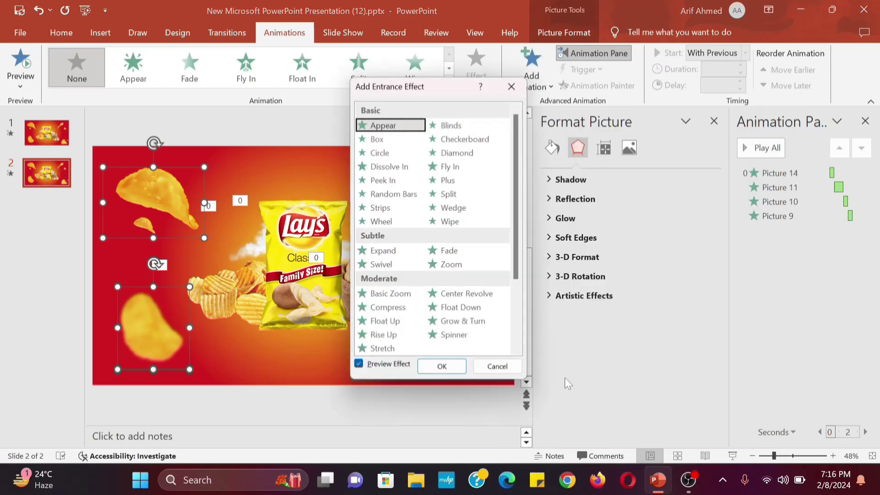
pyautogui.click(464, 324)
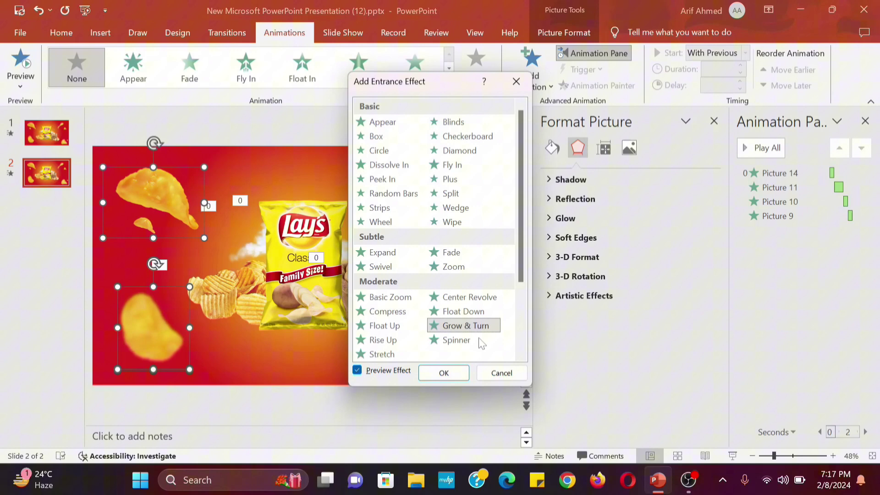
pyautogui.click(456, 370)
# Make the Grow & Turn start With Previous after a 02.25 delay, then reselect the left chips.
pyautogui.click(745, 53)
pyautogui.click(745, 53)
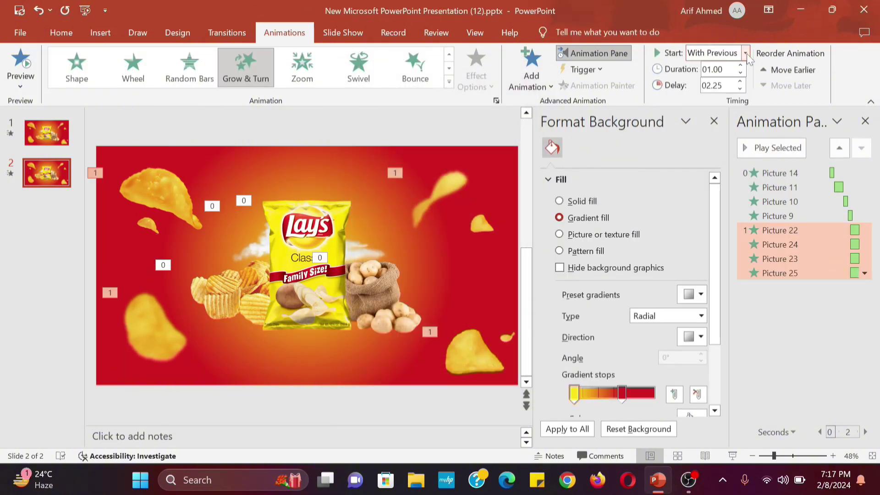
pyautogui.click(745, 54)
pyautogui.click(717, 82)
pyautogui.click(739, 88)
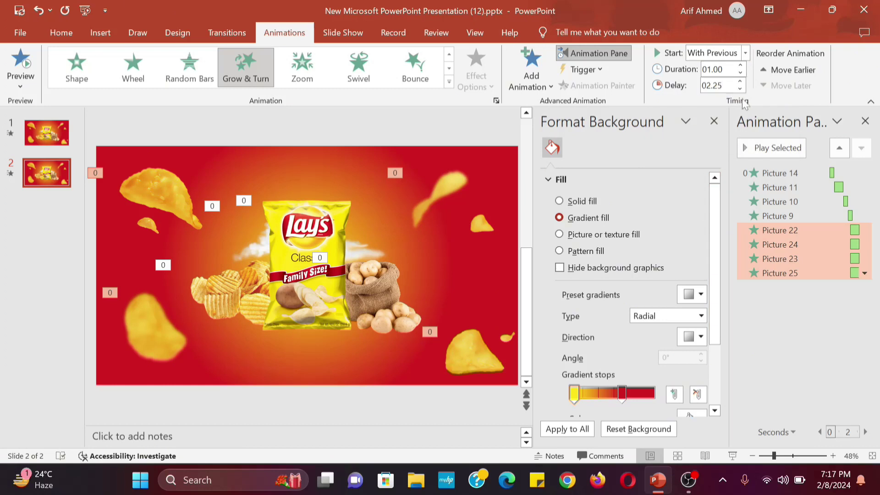
pyautogui.click(138, 184)
pyautogui.keyDown('ctrl'); pyautogui.click(153, 339); pyautogui.keyUp('ctrl')
# Select the two right-side chips as well and add a Spin emphasis to all four chips.
pyautogui.keyDown('ctrl'); pyautogui.click(474, 350); pyautogui.keyUp('ctrl')
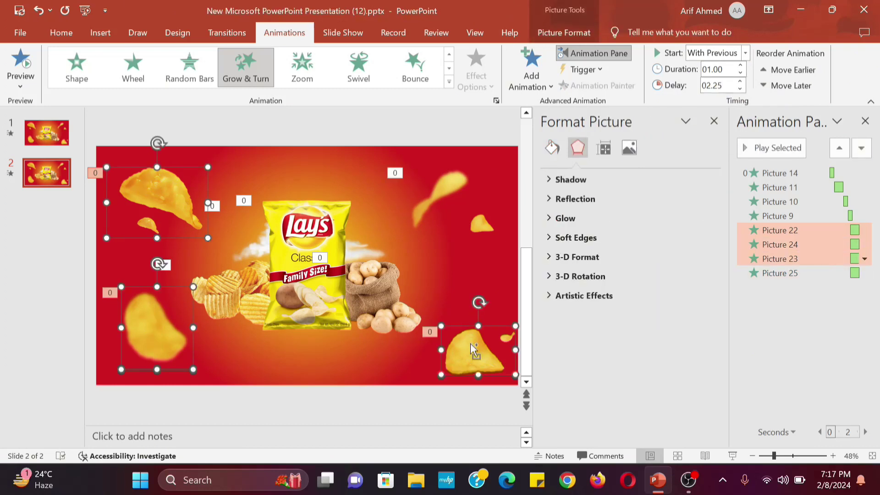
pyautogui.keyDown('ctrl'); pyautogui.click(444, 186); pyautogui.keyUp('ctrl')
pyautogui.click(549, 79)
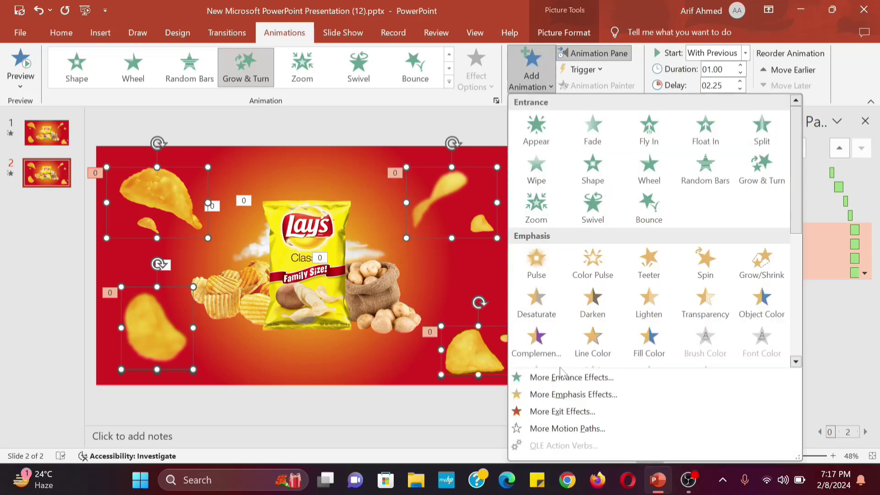
pyautogui.click(704, 264)
# Set the spins to start With Previous with a duration of 7, then close the Animation and Format panes.
pyautogui.click(745, 53)
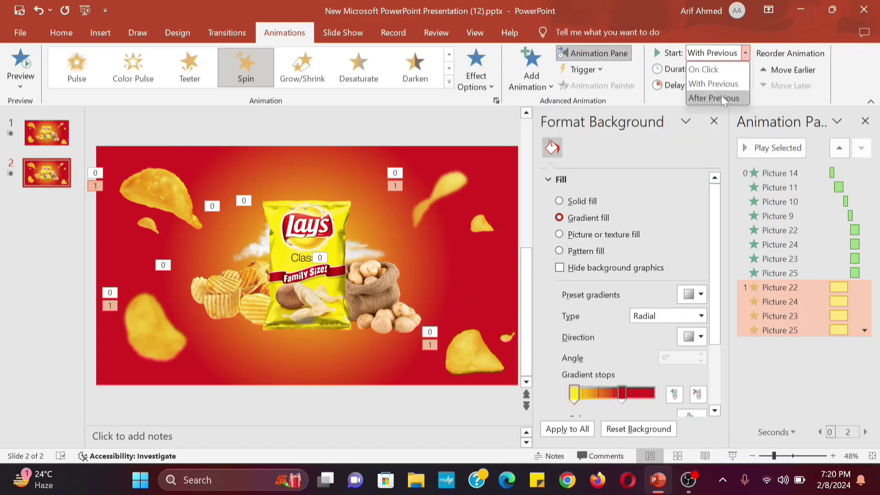
pyautogui.click(713, 83)
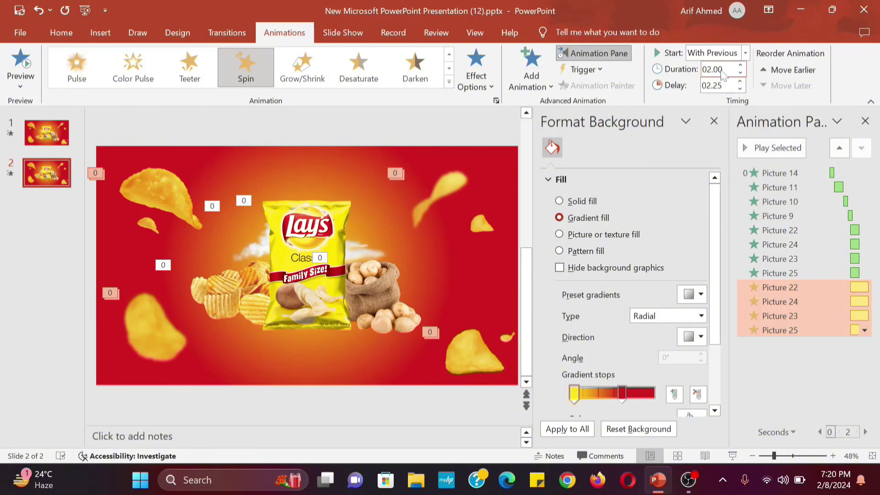
pyautogui.write('7')
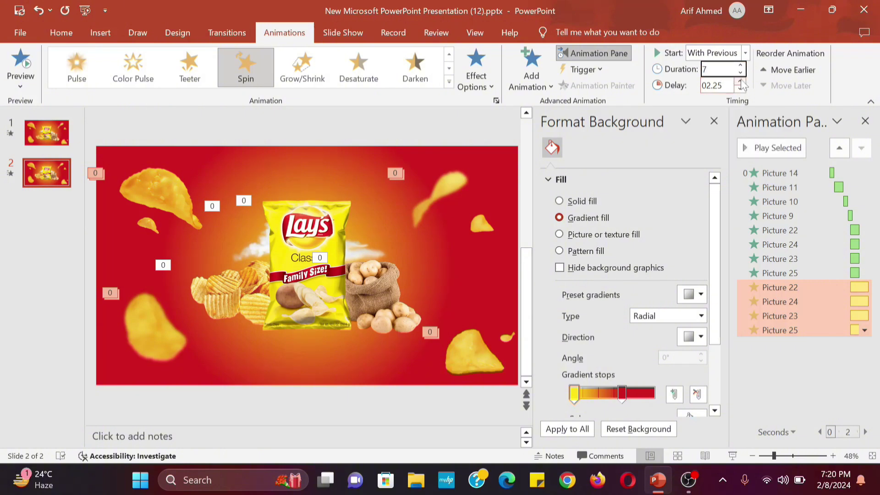
pyautogui.click(470, 359)
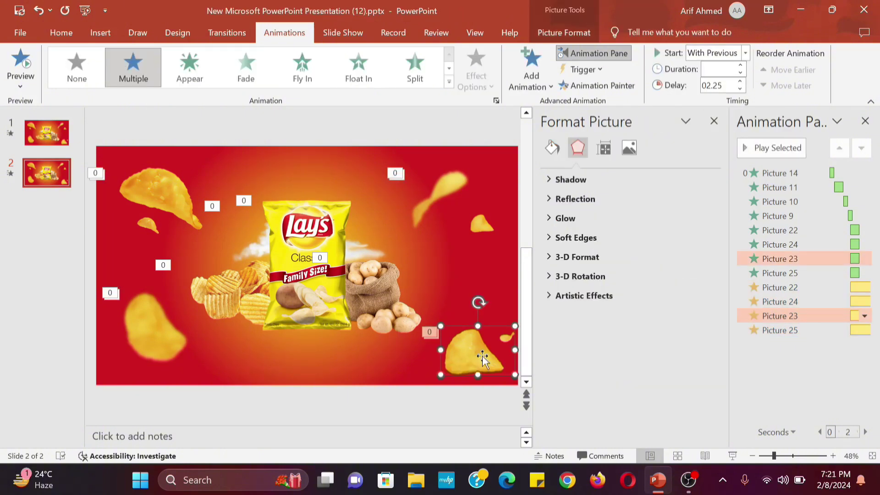
pyautogui.click(154, 337)
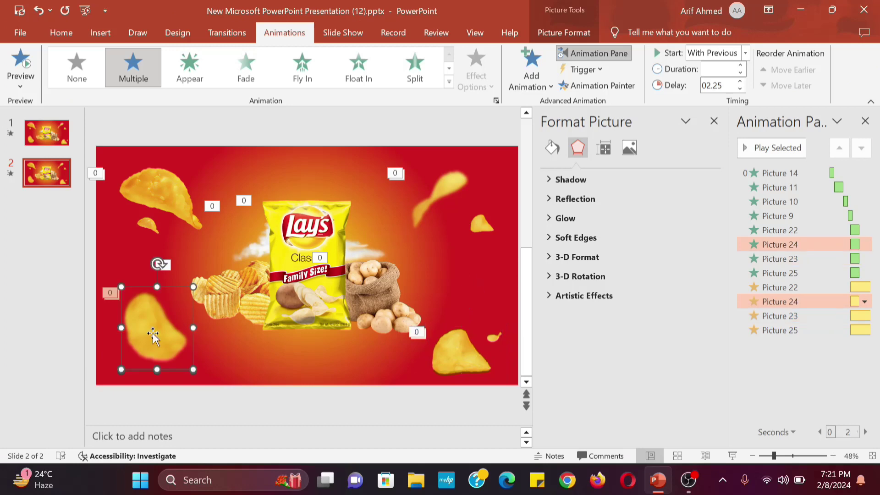
pyautogui.click(295, 359)
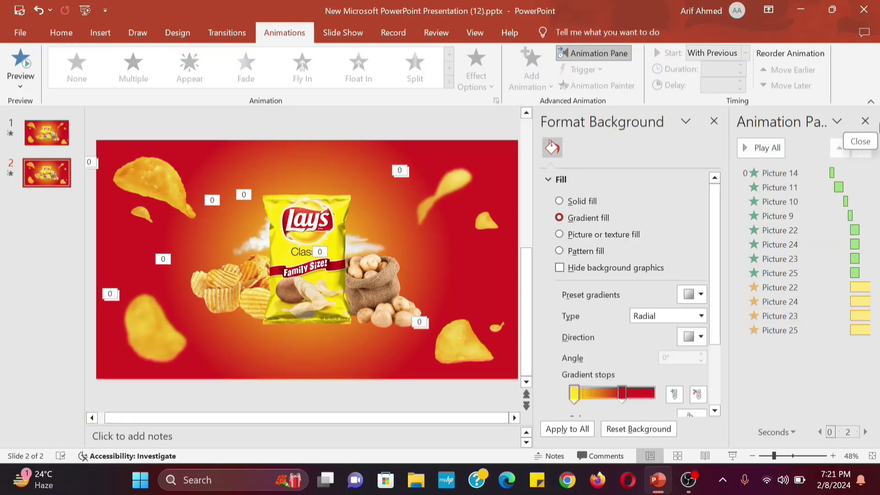
pyautogui.click(865, 121)
pyautogui.click(864, 121)
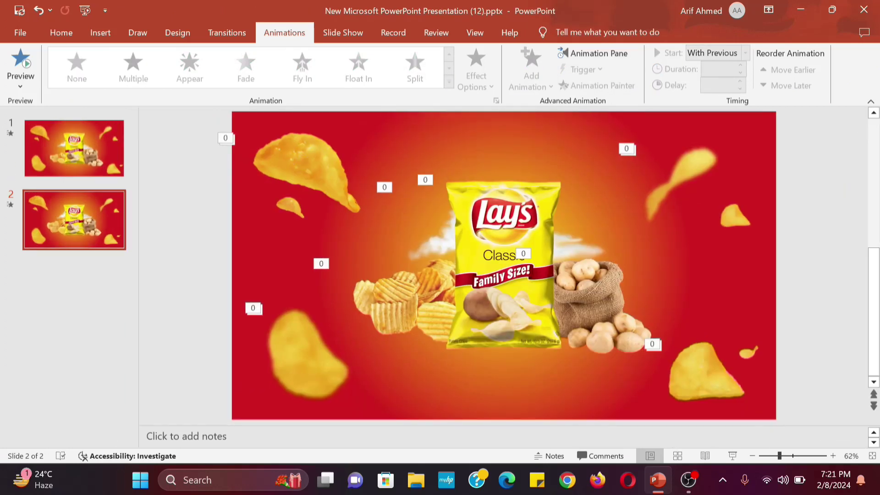
# Play slide 2 as a slide show, then start typing the 'potato png' search.
pyautogui.click(738, 455)
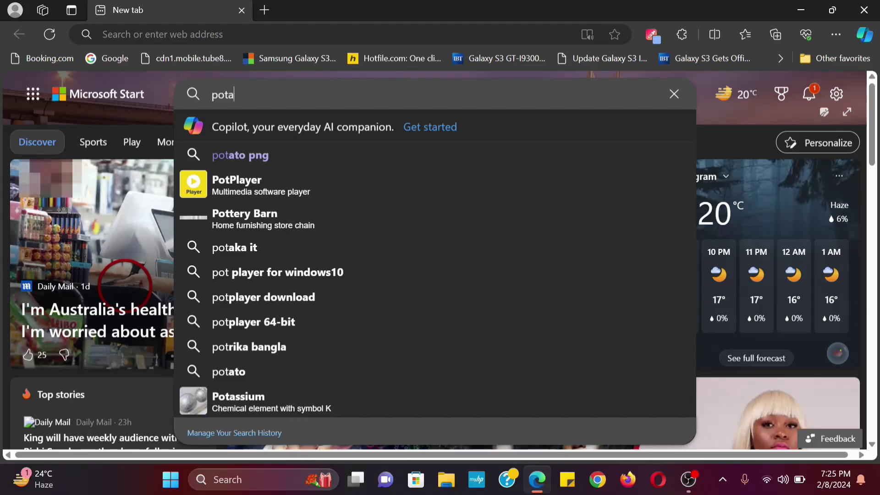
pyautogui.write('to png')
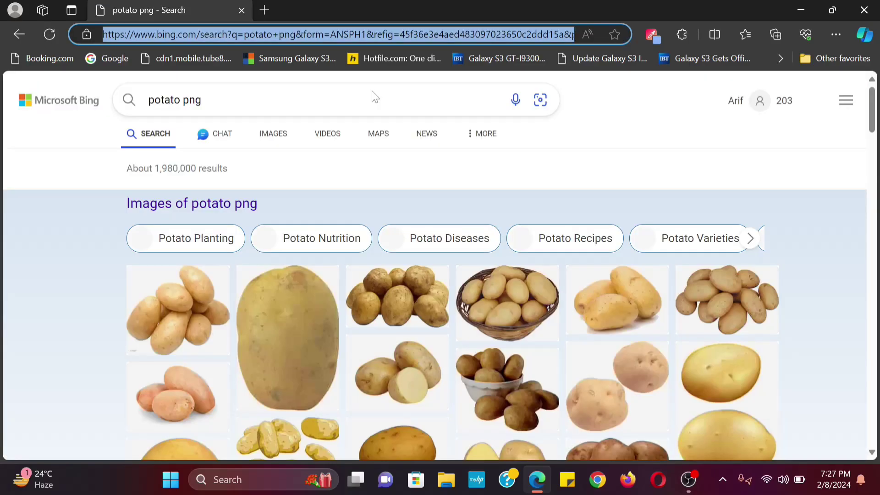
# Open Bing Images for 'potato png', inspect the potato sack picture, then return to the top of the results.
pyautogui.scroll(-4, 304, 180)
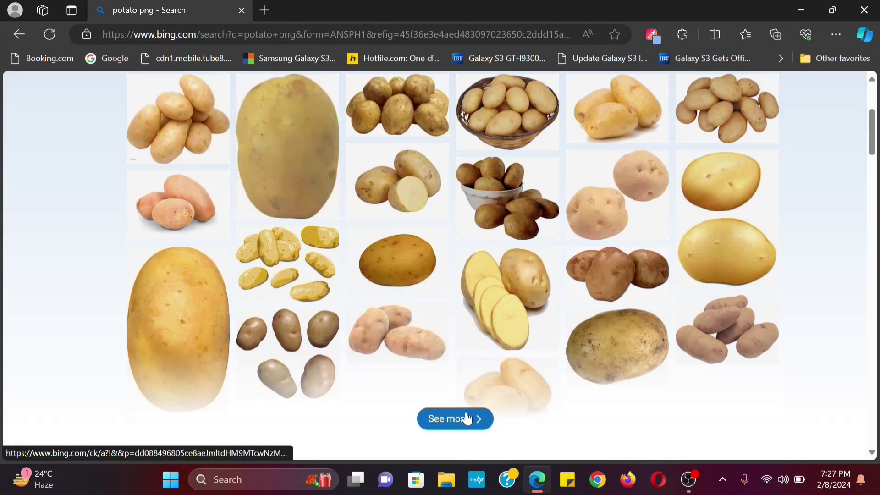
pyautogui.click(464, 418)
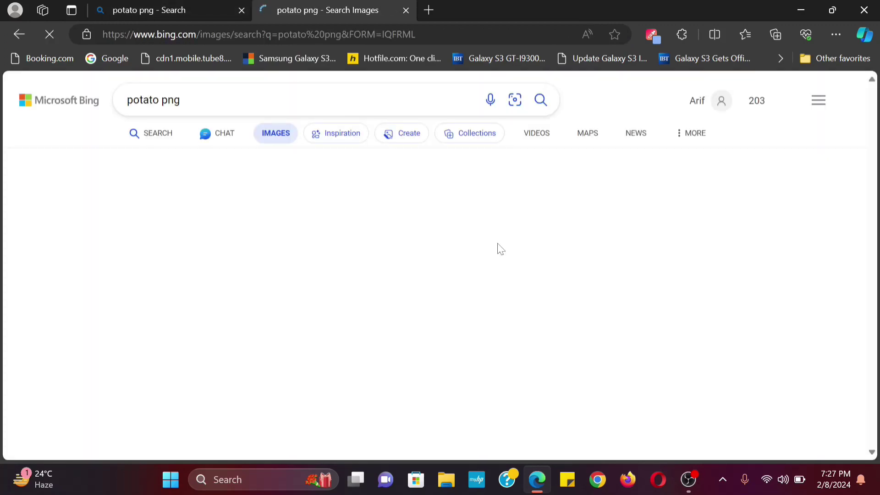
pyautogui.scroll(-3, 500, 248)
pyautogui.scroll(-4, 499, 250)
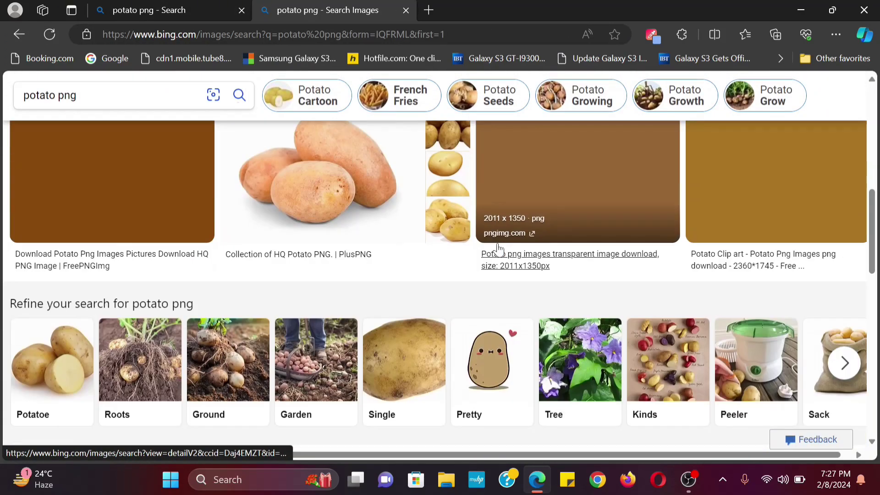
pyautogui.scroll(-3, 499, 249)
pyautogui.scroll(-3, 498, 250)
pyautogui.scroll(-3, 498, 249)
pyautogui.scroll(-3, 550, 284)
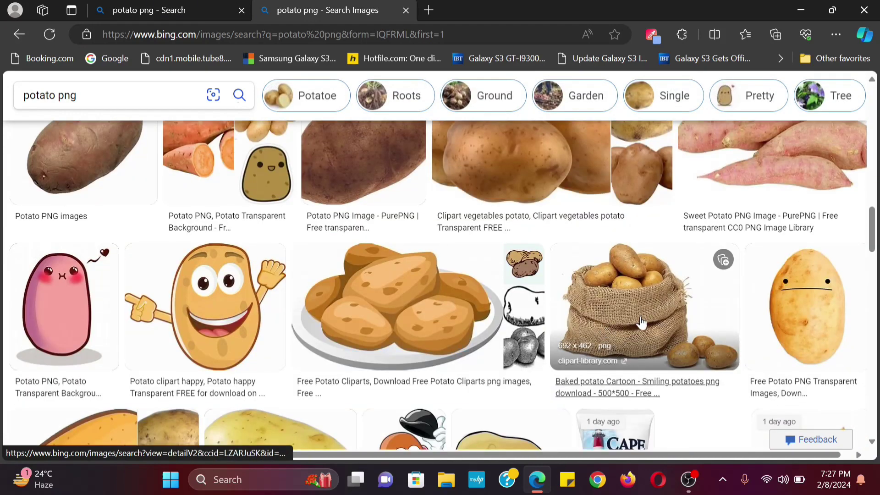
pyautogui.click(629, 288)
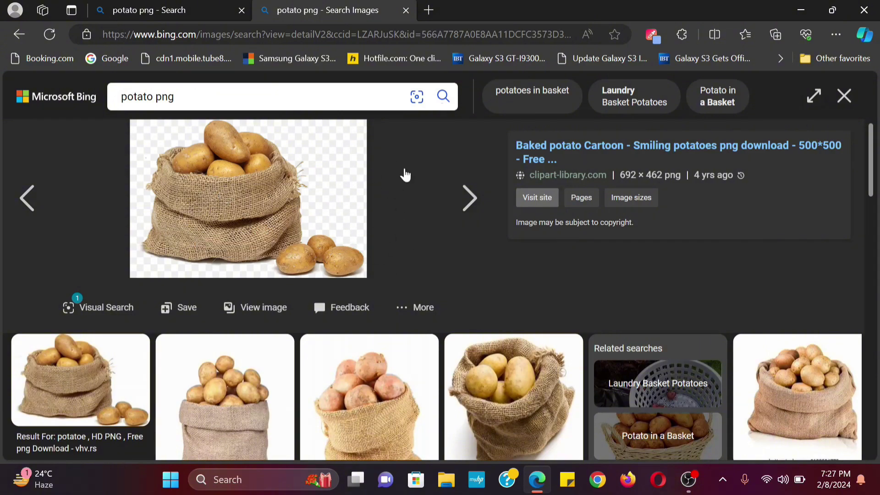
pyautogui.click(844, 96)
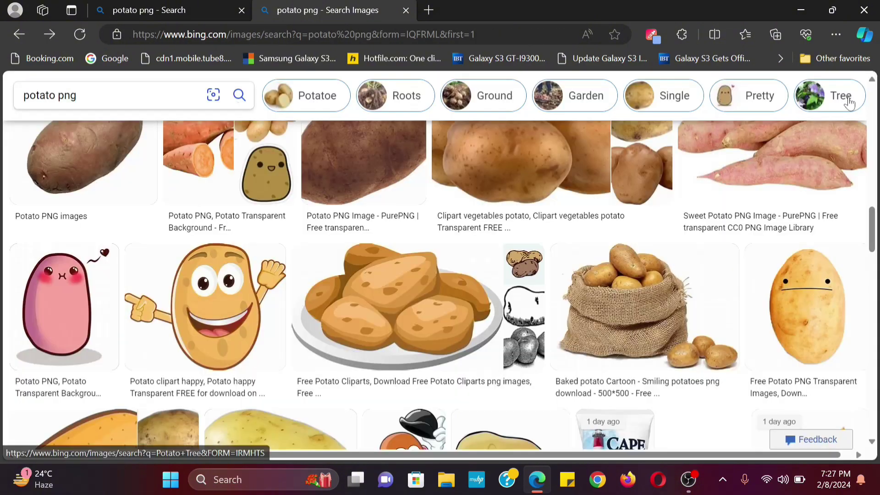
pyautogui.scroll(3, 514, 239)
pyautogui.scroll(3, 463, 264)
pyautogui.scroll(5, 462, 264)
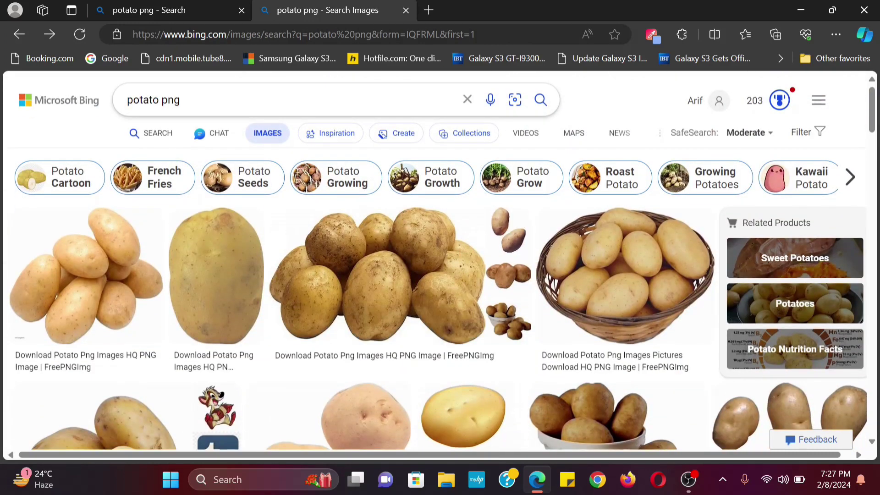
# Change the Bing image search to 'chips png' and run it.
pyautogui.click(160, 100)
pyautogui.write('ps')
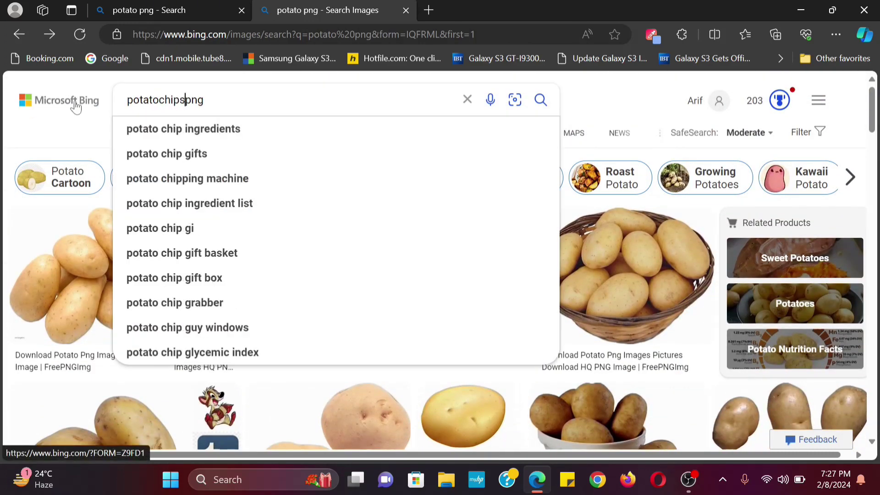
pyautogui.press('Return')
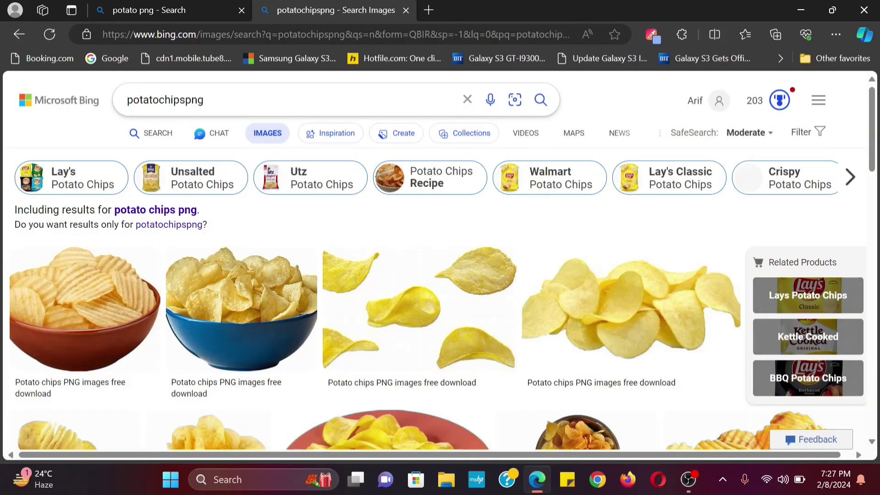
pyautogui.hotkey('shift', 'Home')
pyautogui.write('chips')
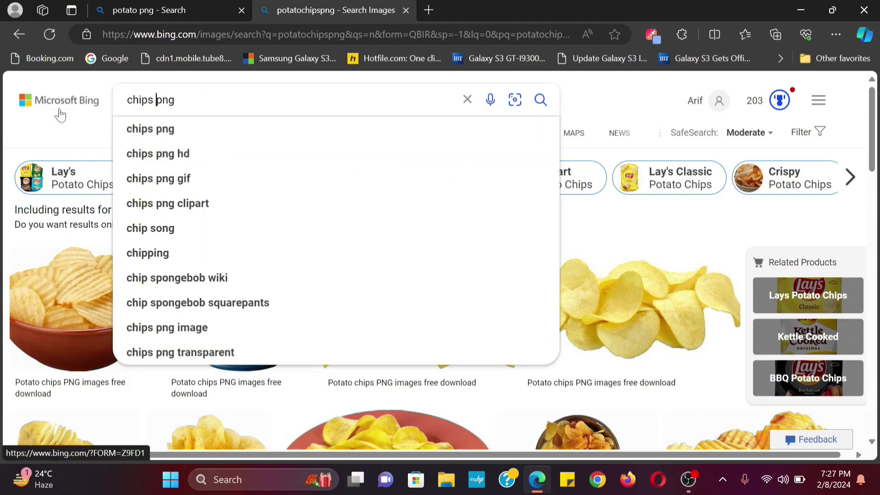
pyautogui.press('Return')
# Browse the 'chips png' results of chip piles, Lay's bags and fries.
pyautogui.scroll(-2, 298, 301)
pyautogui.scroll(-4, 301, 301)
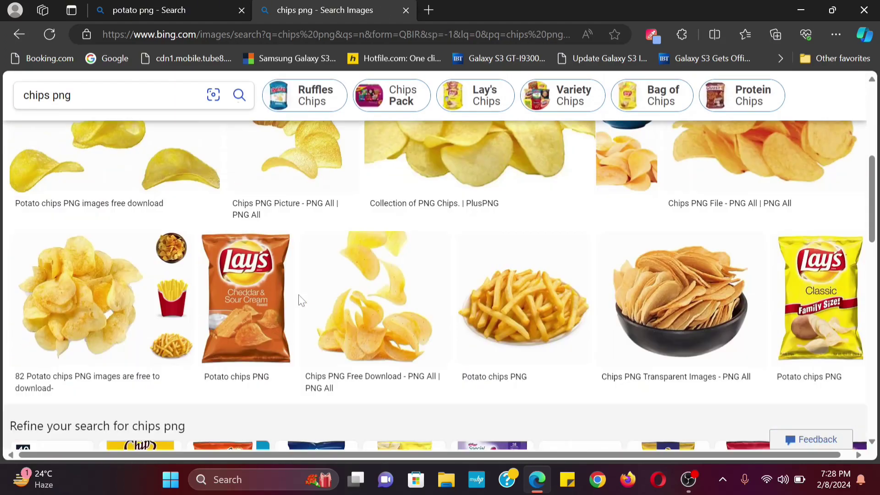
pyautogui.scroll(-1, 301, 301)
pyautogui.scroll(-3, 449, 343)
pyautogui.scroll(-3, 450, 342)
pyautogui.scroll(8, 632, 310)
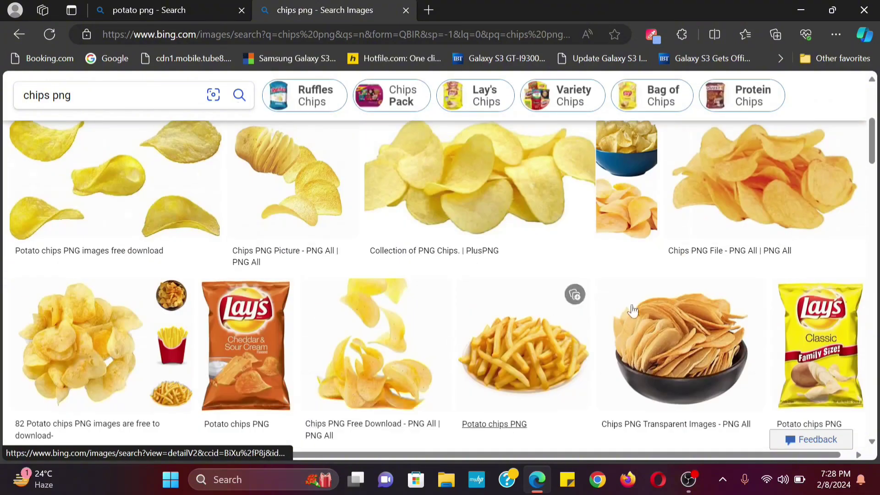
pyautogui.scroll(-1, 825, 352)
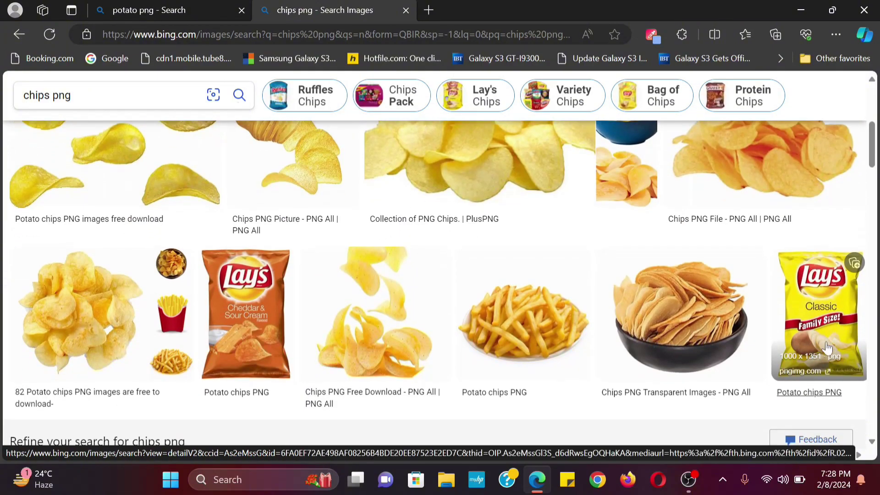
pyautogui.scroll(-1, 816, 315)
pyautogui.scroll(-4, 779, 321)
pyautogui.scroll(-2, 710, 334)
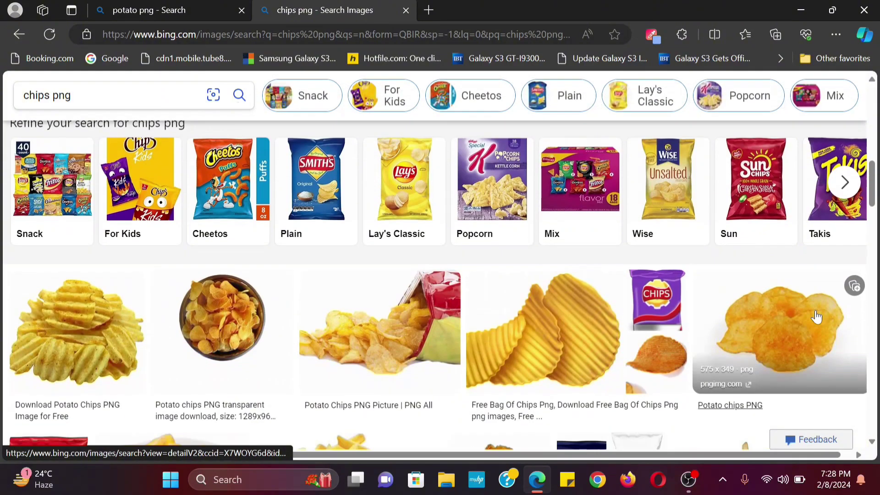
pyautogui.scroll(-4, 595, 353)
pyautogui.scroll(-4, 522, 367)
pyautogui.scroll(-4, 522, 367)
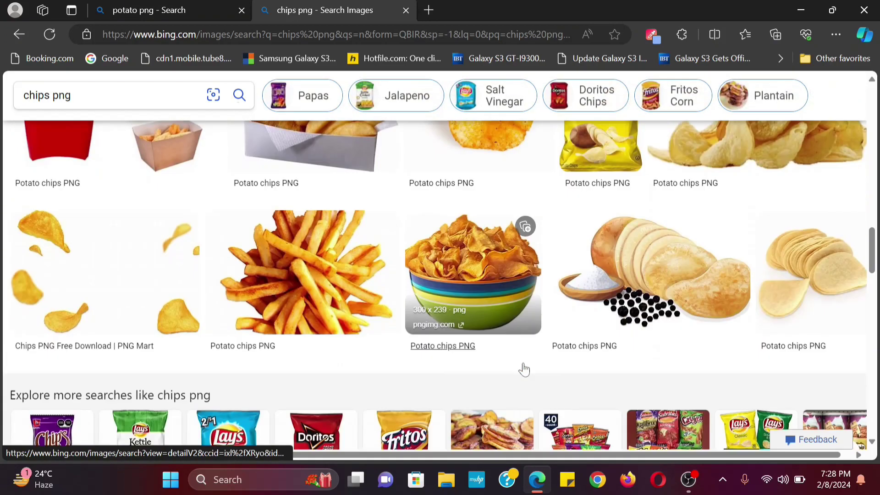
pyautogui.scroll(-4, 122, 222)
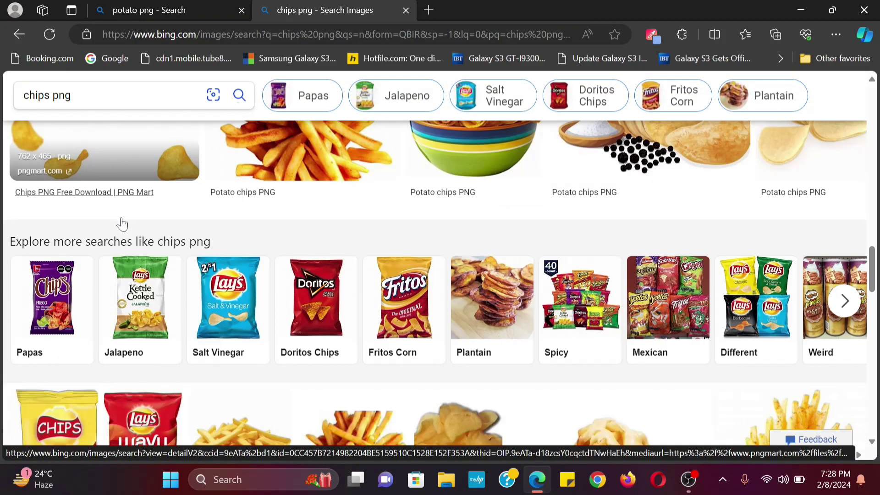
pyautogui.scroll(-5, 122, 223)
pyautogui.scroll(-3, 122, 223)
pyautogui.scroll(1, 362, 245)
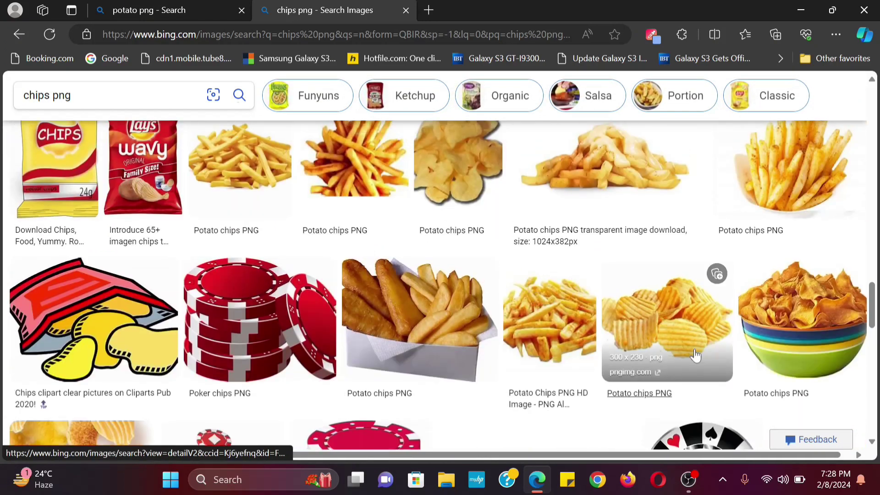